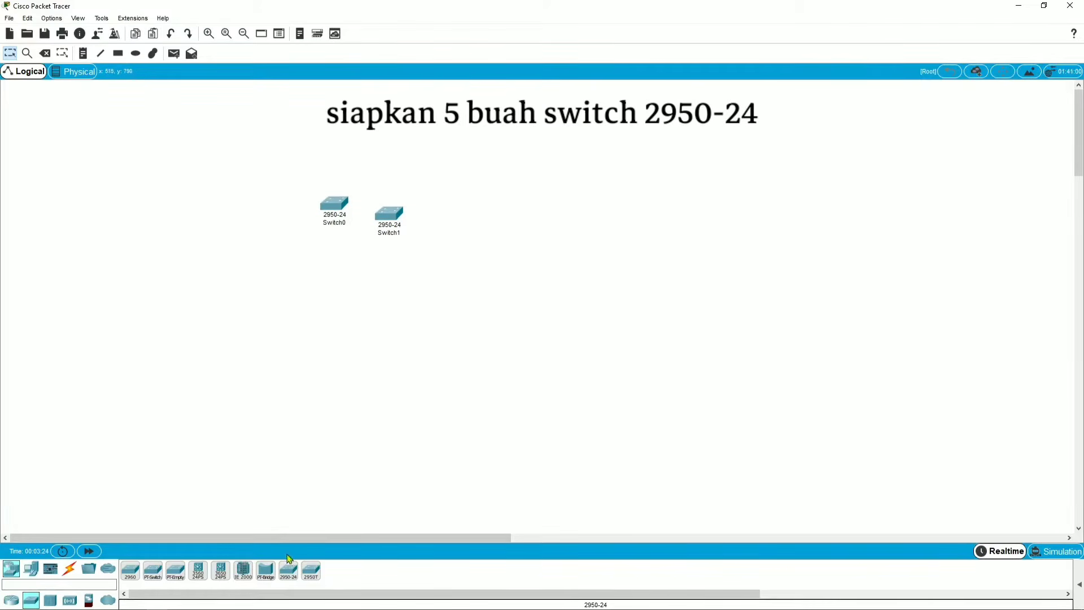
- Place three more 2950-24 switches in a row beside the two existing ones
left_click(487, 220)
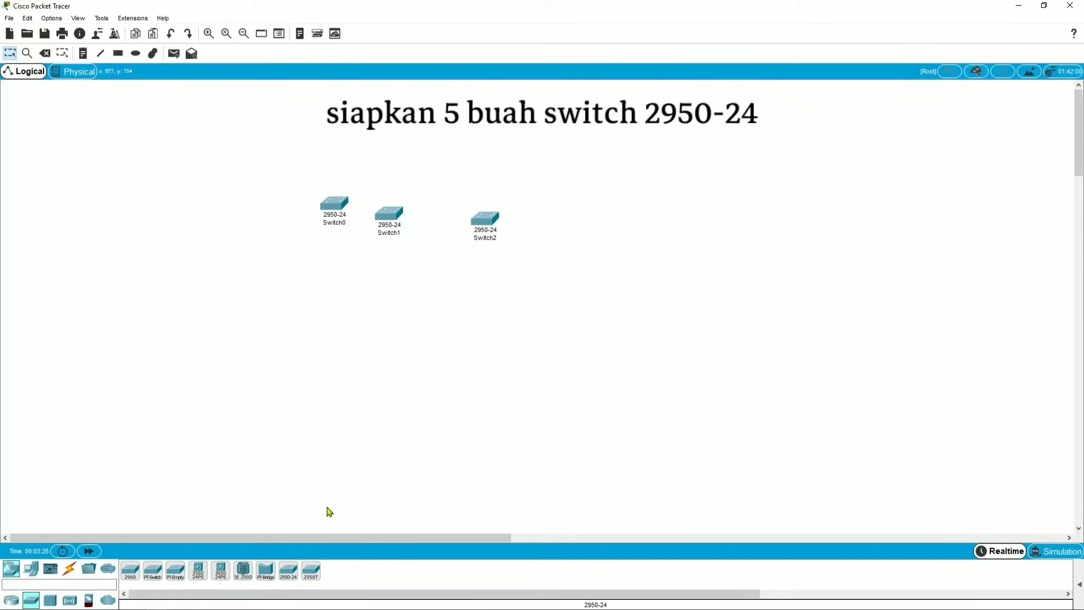
left_click(288, 571)
left_click(591, 225)
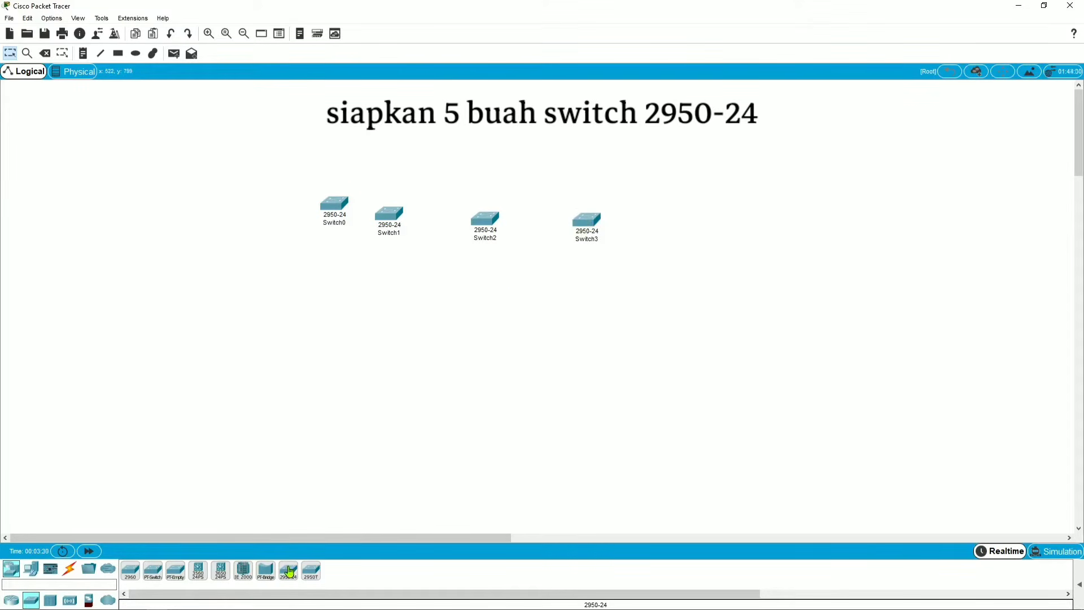
left_click(670, 226)
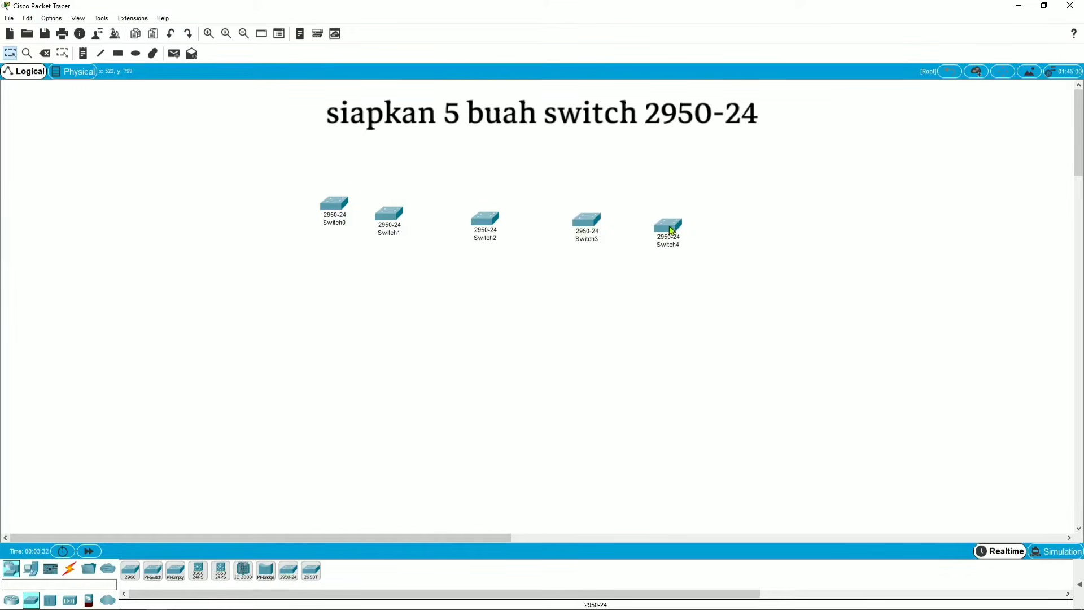
- Spread Switch1, Switch2, Switch3 and Switch4 out in one evenly spaced horizontal row below Switch0
left_click_drag(668, 229, 671, 281)
left_click_drag(592, 227, 548, 282)
left_click_drag(489, 226, 428, 284)
left_click_drag(392, 221, 330, 279)
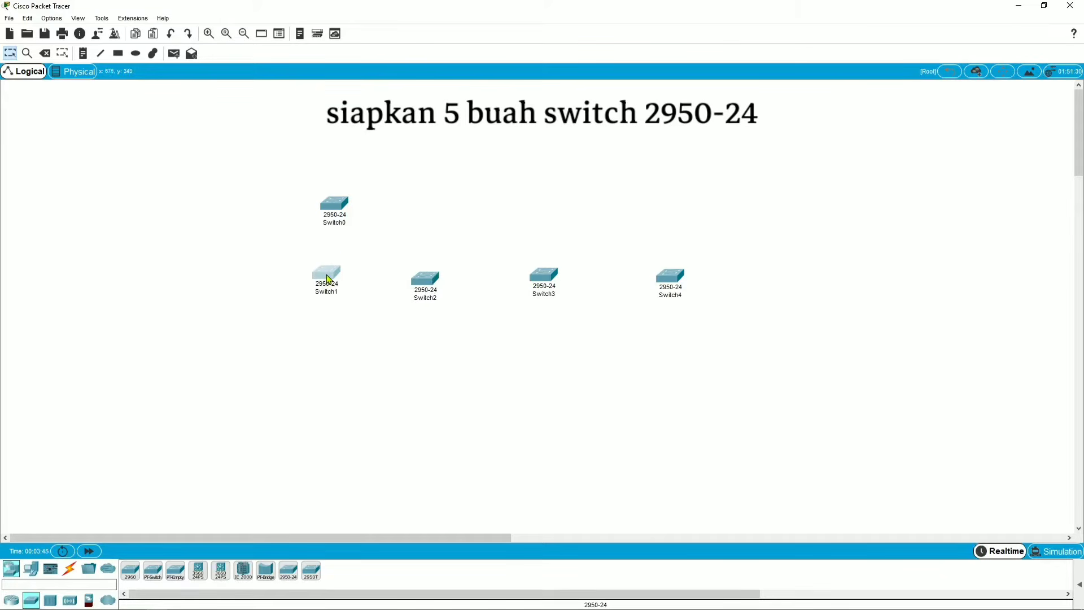
- Rename Switch0 as Switch5 and move it to the end of the switch row, beyond Switch4
left_click(334, 223)
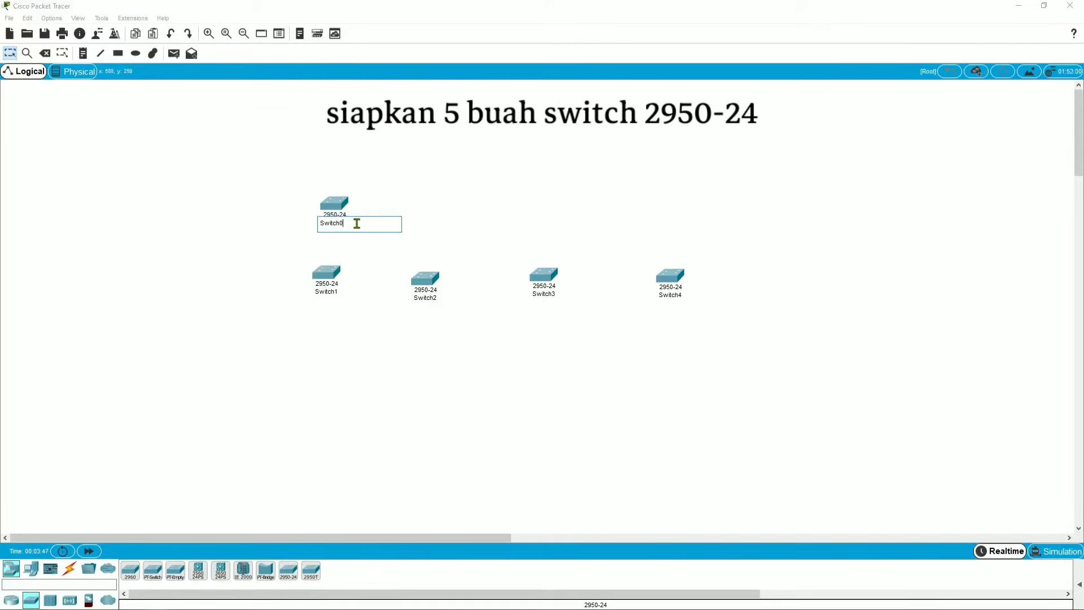
key("Return")
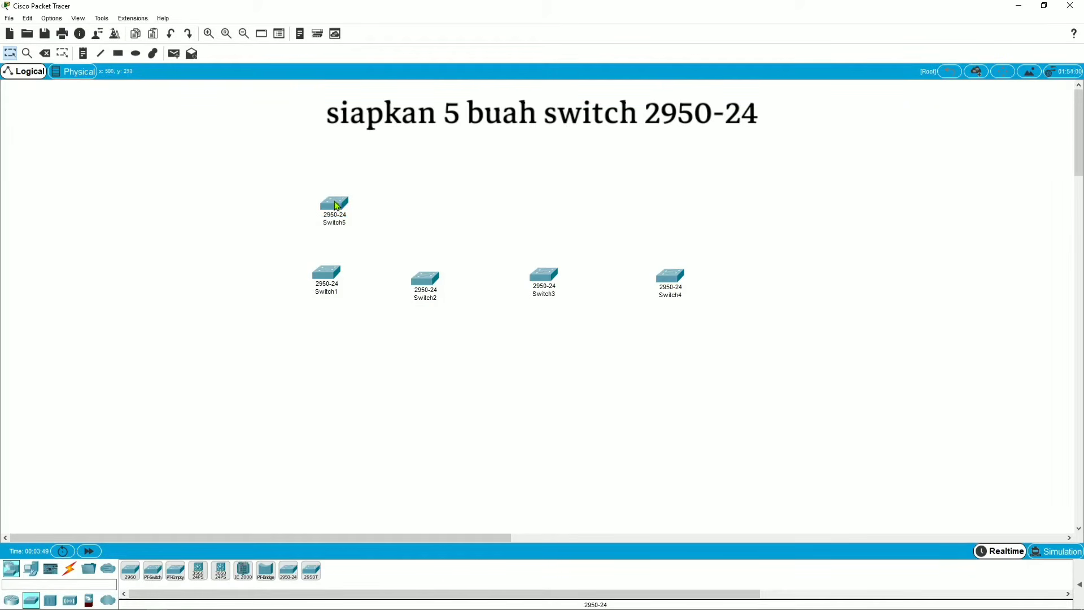
left_click_drag(337, 206, 790, 277)
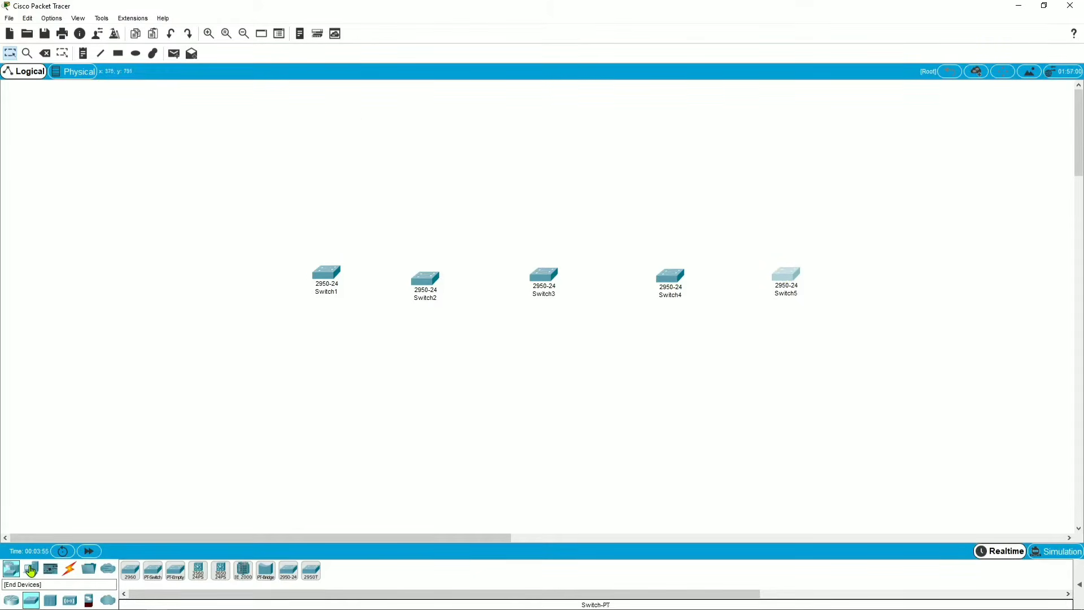
- Add a server in line with the switch row, before Switch1, and name it Server
left_click(31, 571)
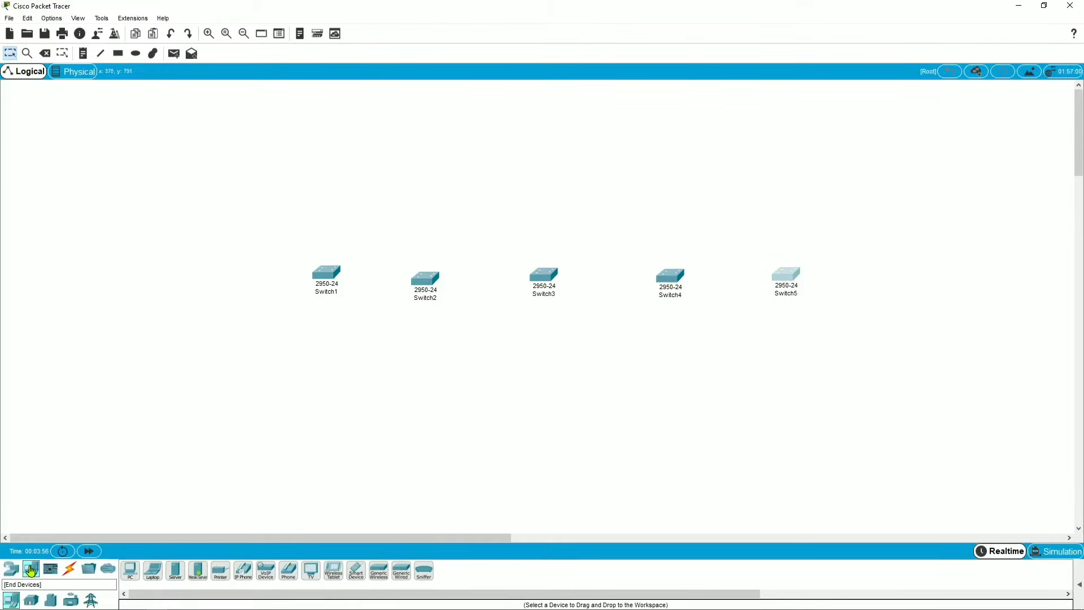
left_click(175, 571)
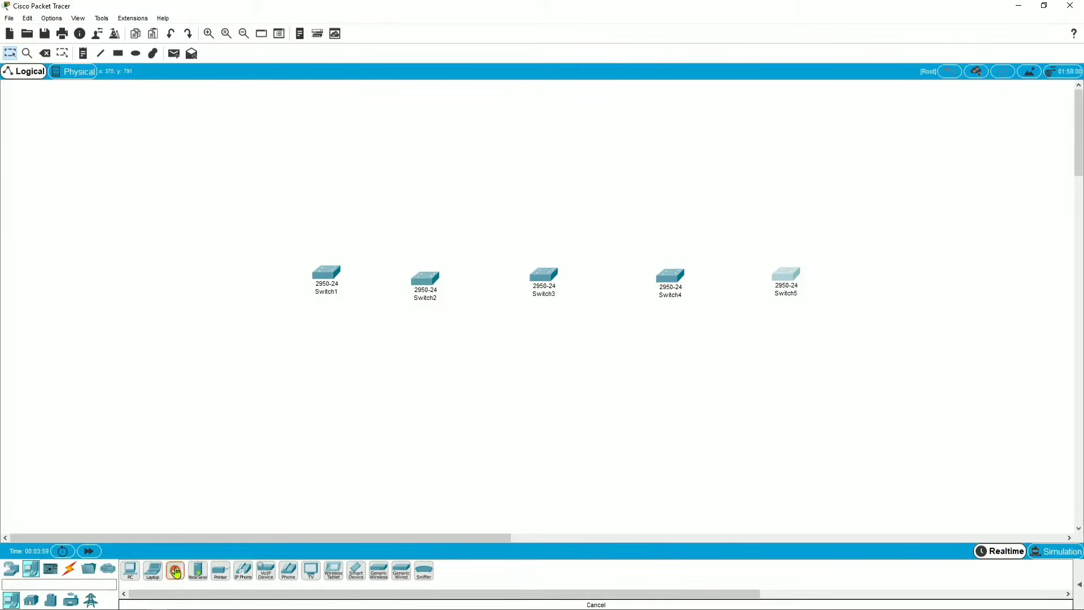
left_click(197, 303)
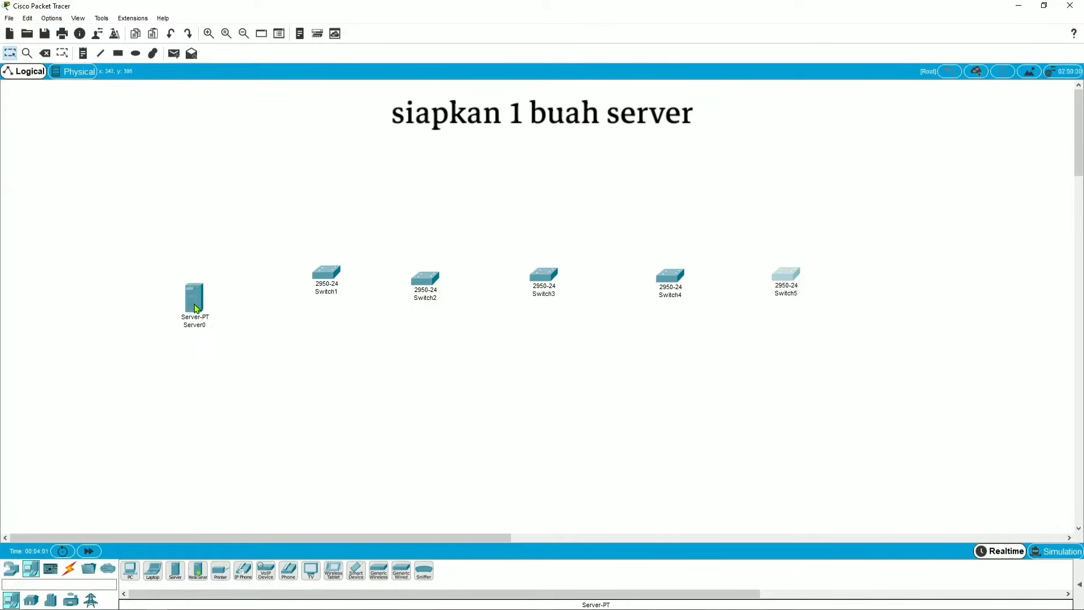
left_click_drag(197, 308, 201, 283)
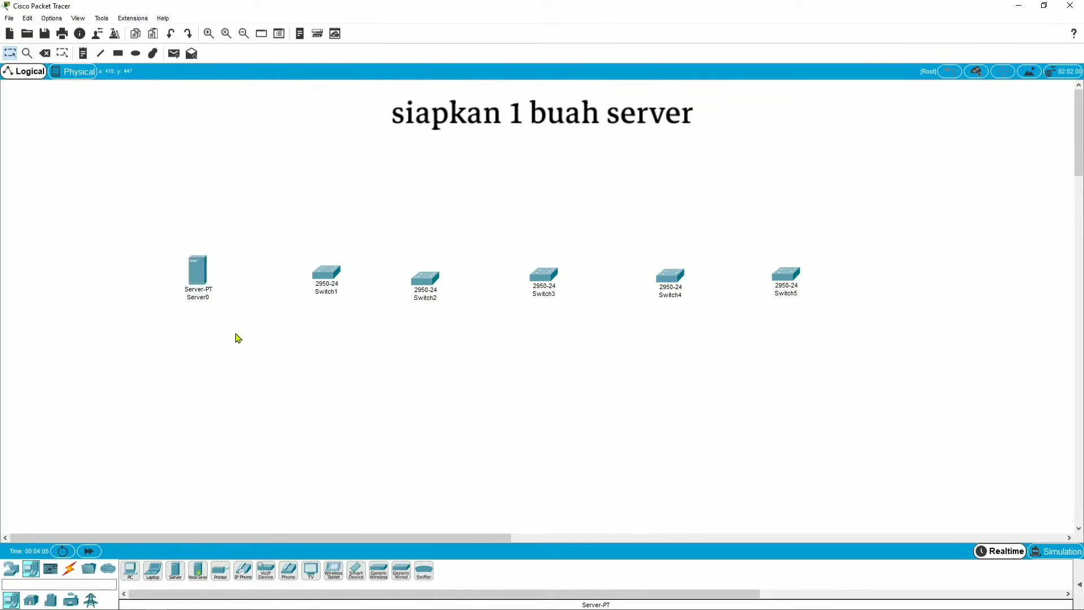
left_click(210, 299)
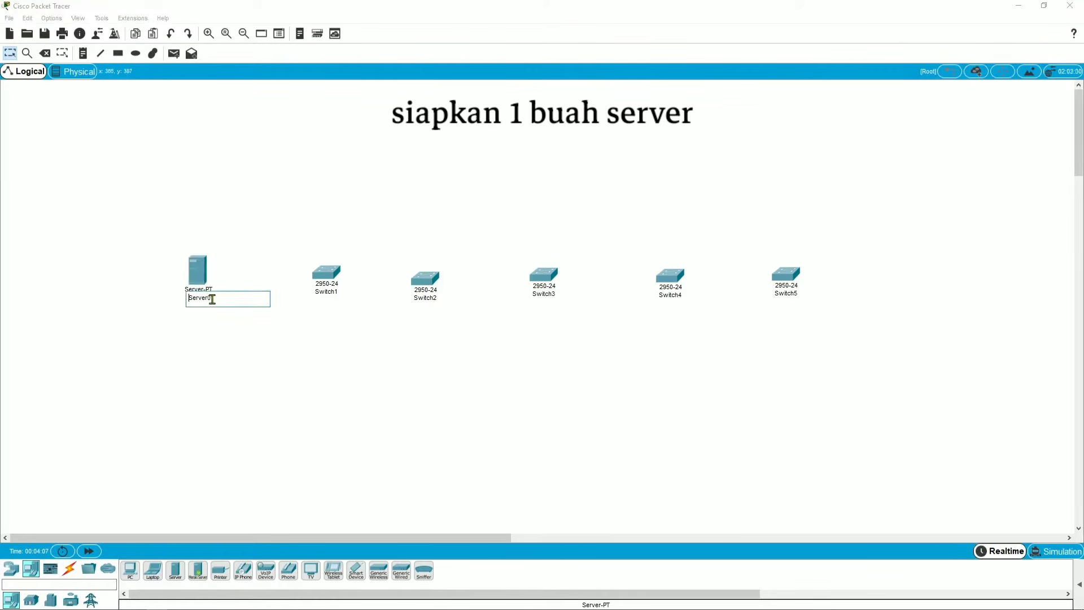
key("BackSpace")
key("Return")
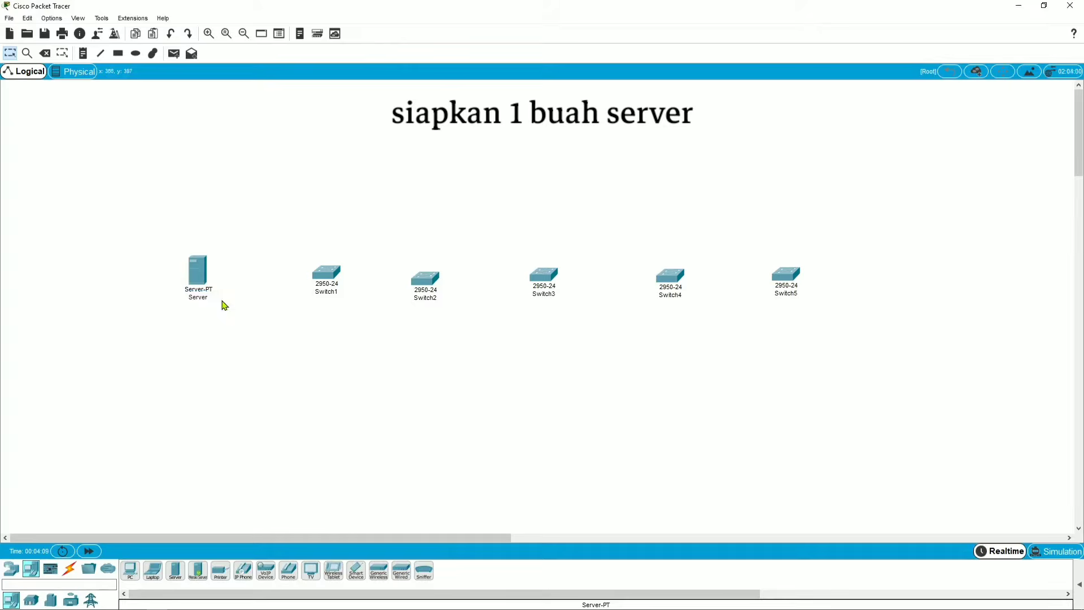
- Place three PCs: one above Switch1, one below Switch2 and one below Switch3
left_click(130, 575)
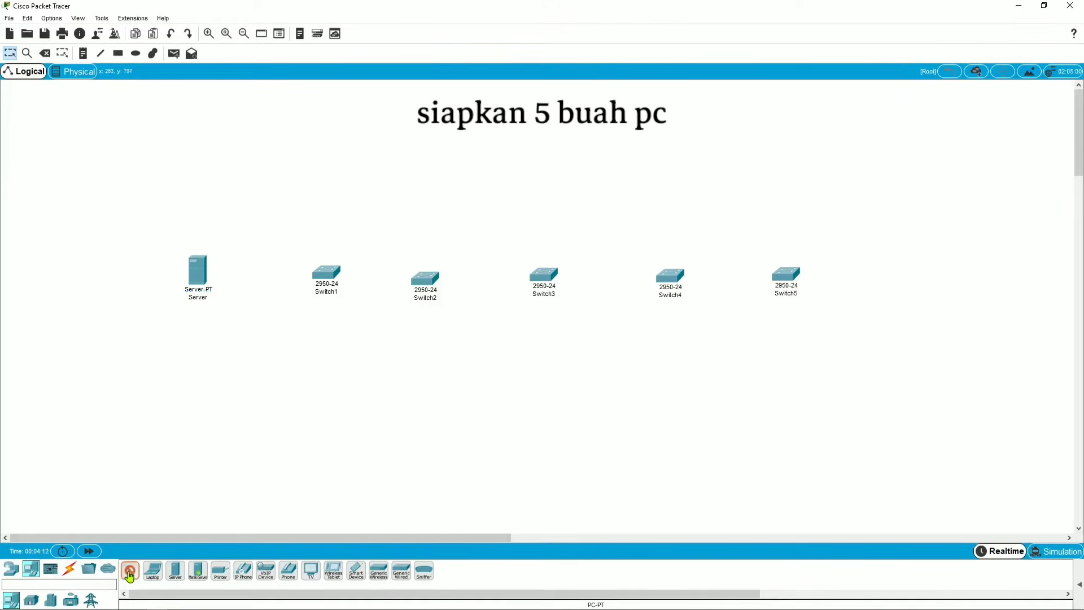
left_click(334, 182)
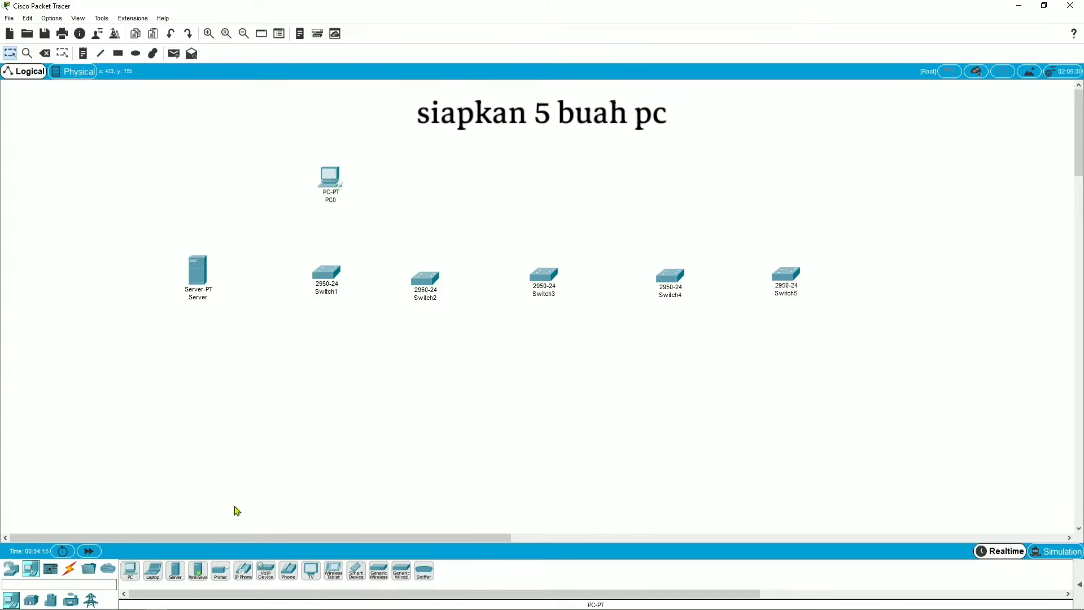
left_click(130, 572)
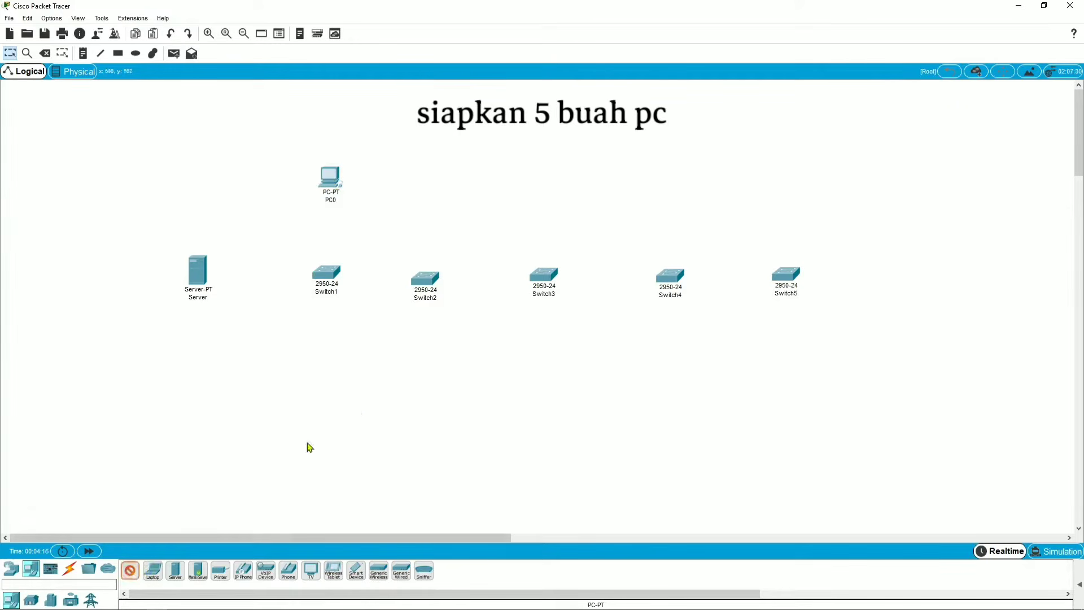
left_click(431, 392)
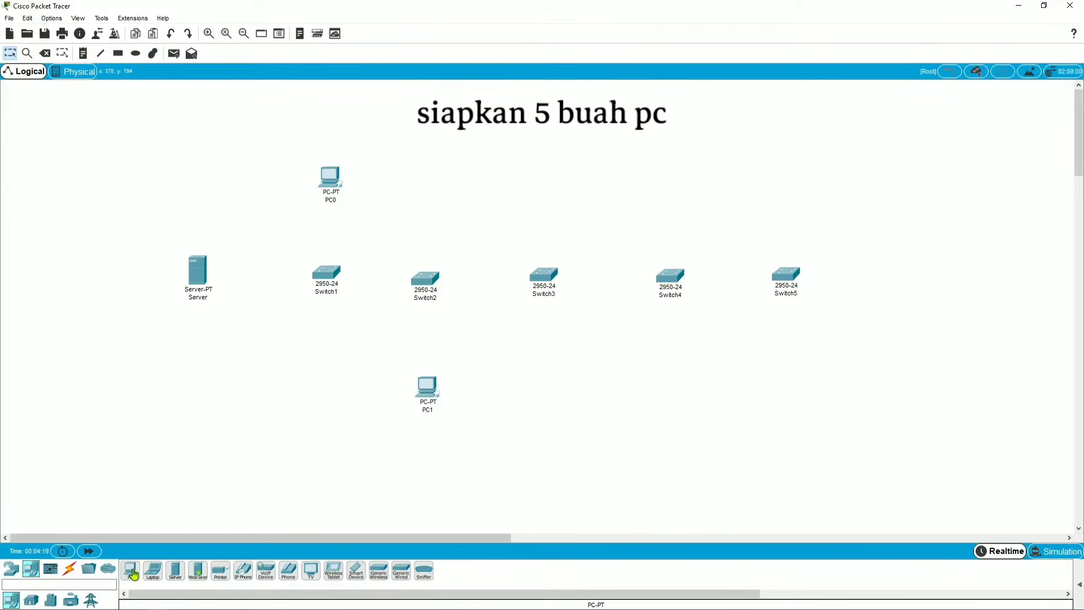
left_click(129, 572)
left_click(555, 383)
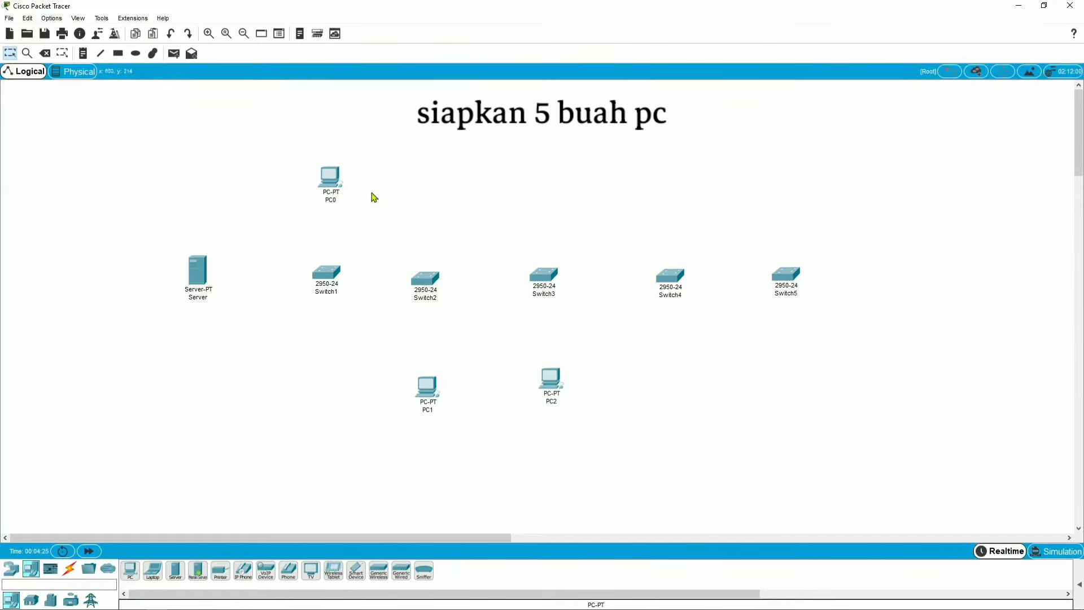
- Rename PC0 as PC5 and move it above Switch5
left_click(335, 201)
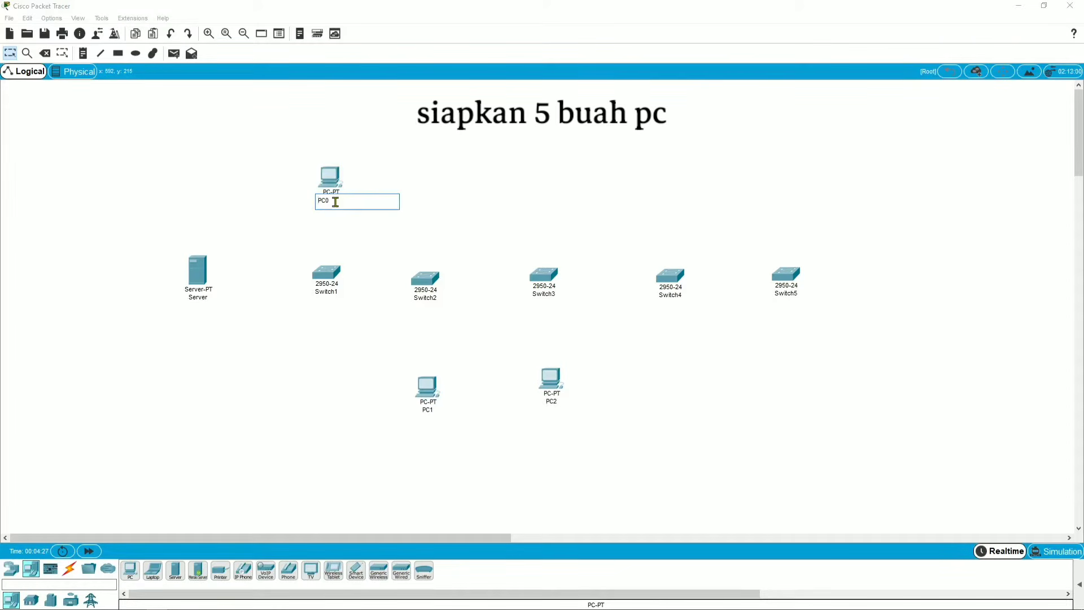
type("5")
key("Return")
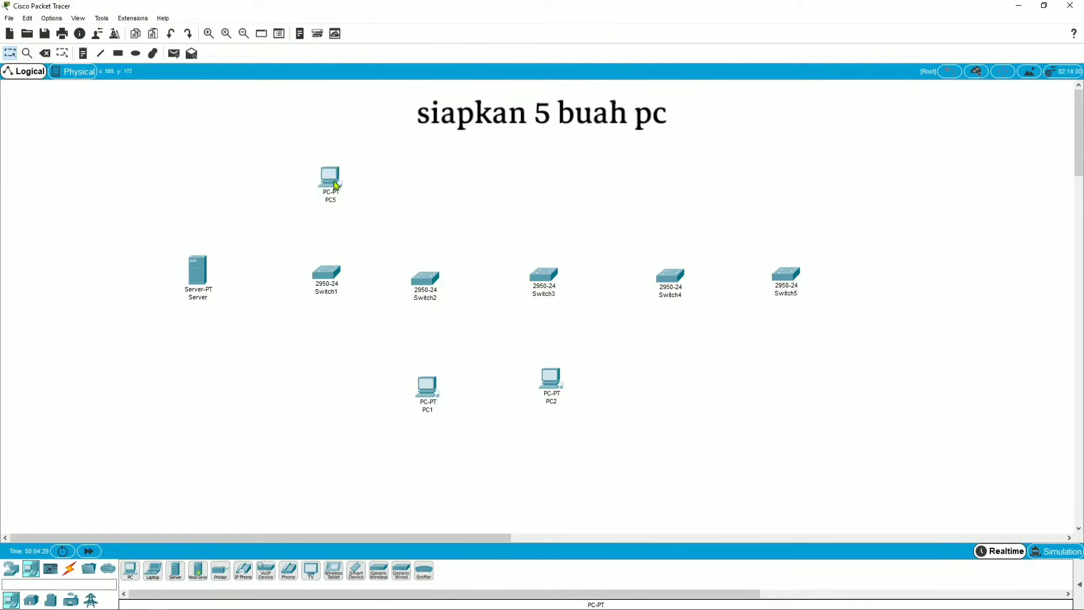
left_click_drag(341, 187, 798, 183)
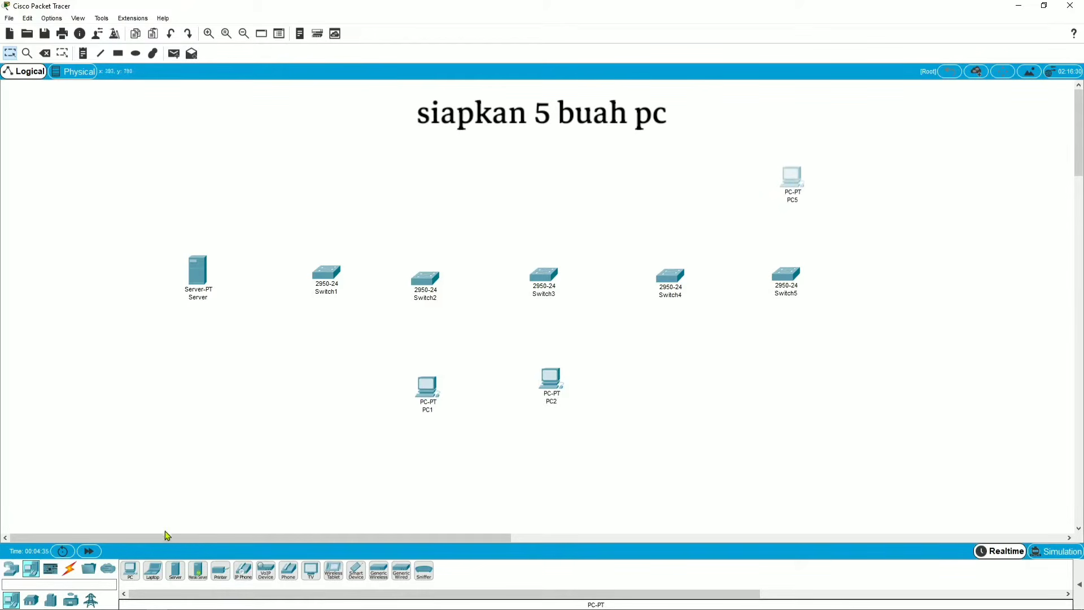
- Add two more PCs and arrange all five beside their matching switches, with PC1, PC3 and PC5 below and PC2 and PC4 above
left_click(130, 570)
left_click(655, 357)
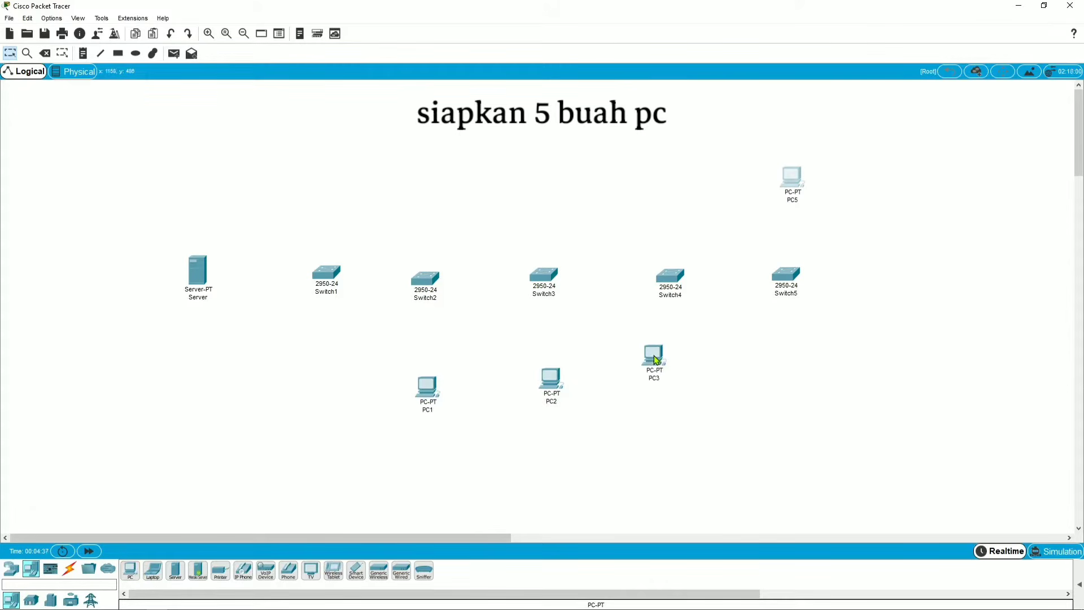
left_click_drag(658, 362, 435, 187)
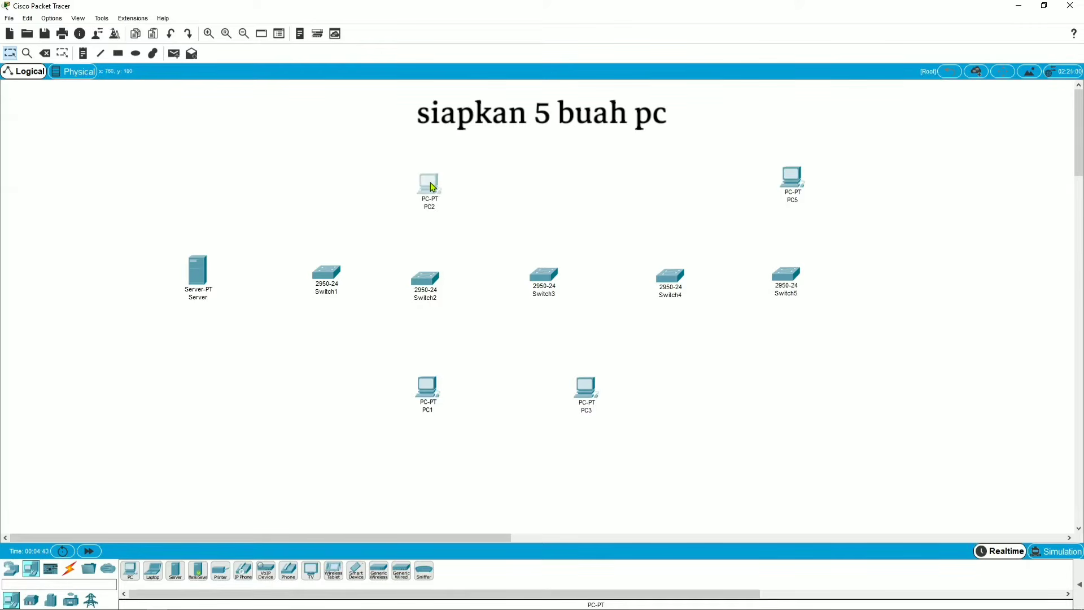
left_click_drag(432, 391, 332, 377)
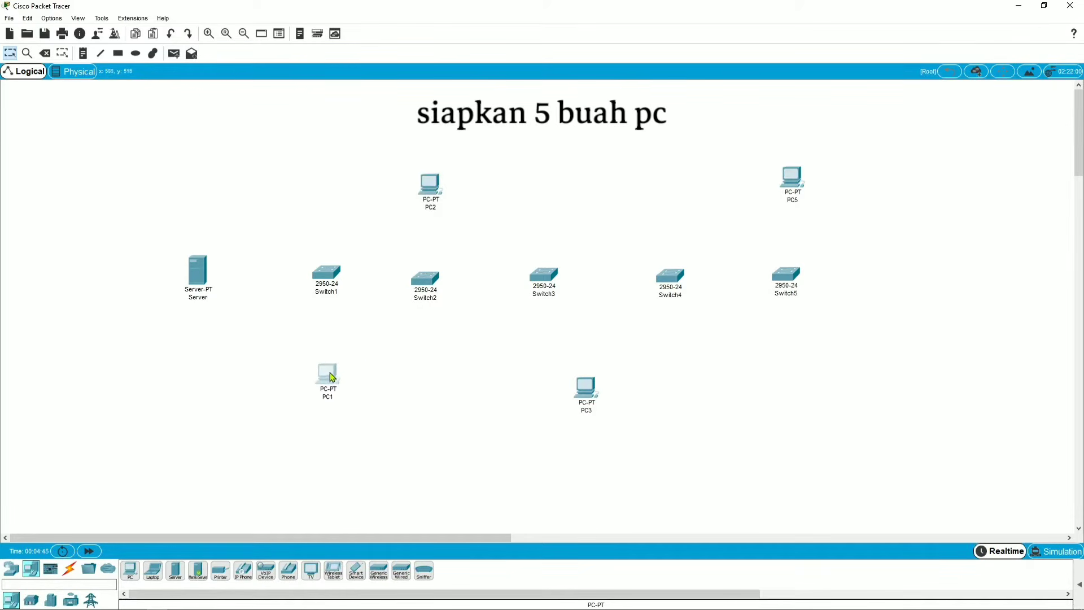
left_click_drag(589, 390, 550, 386)
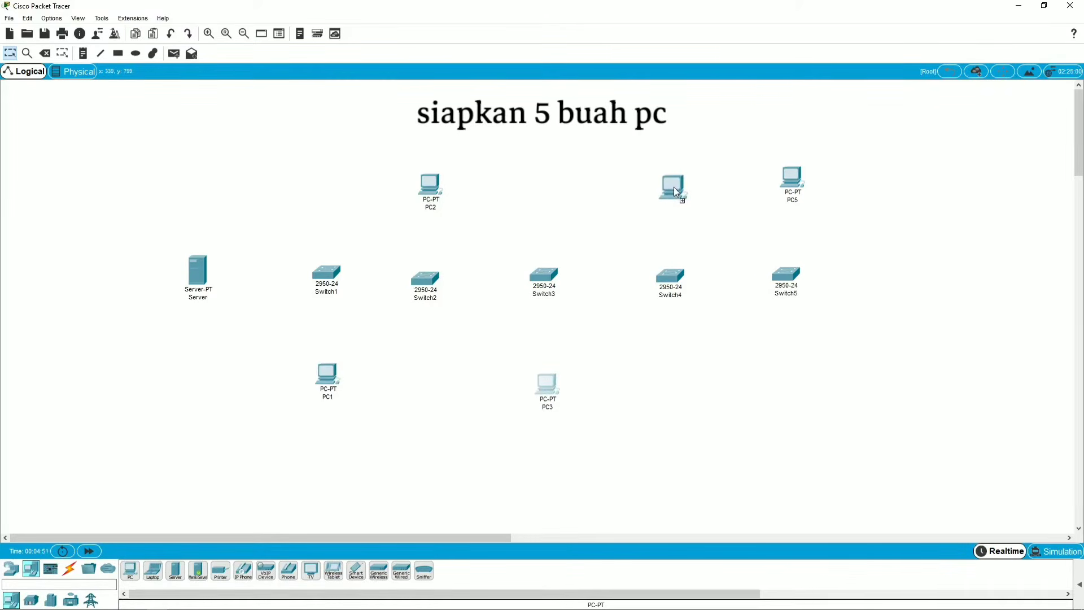
left_click_drag(669, 178, 669, 179)
left_click_drag(792, 180, 791, 387)
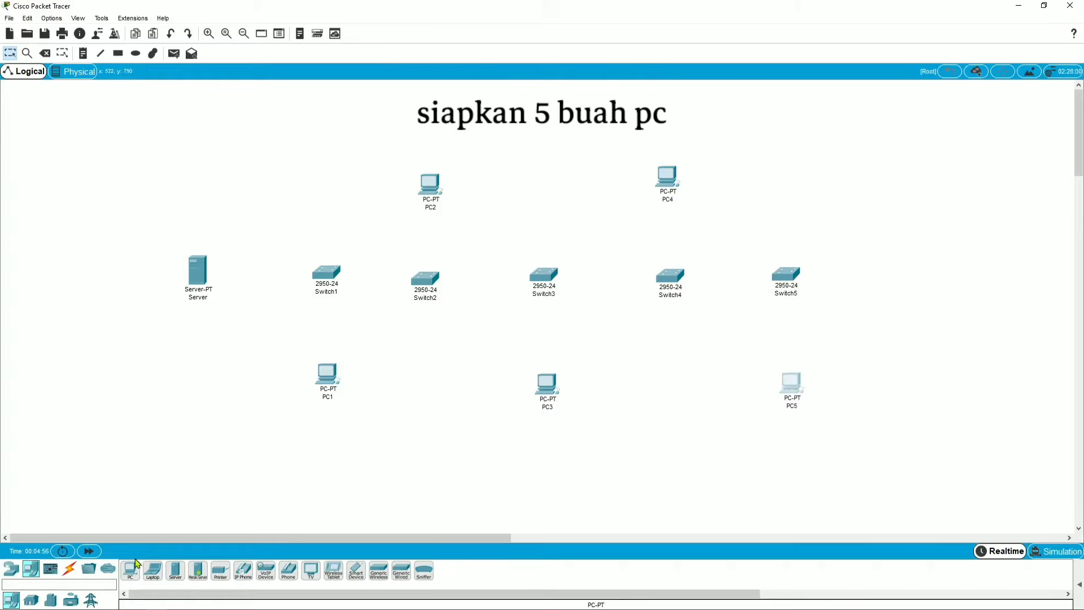
- Connect the server's FastEthernet0 port to Switch1's FastEthernet0/1 port with a copper straight-through cable
left_click(69, 569)
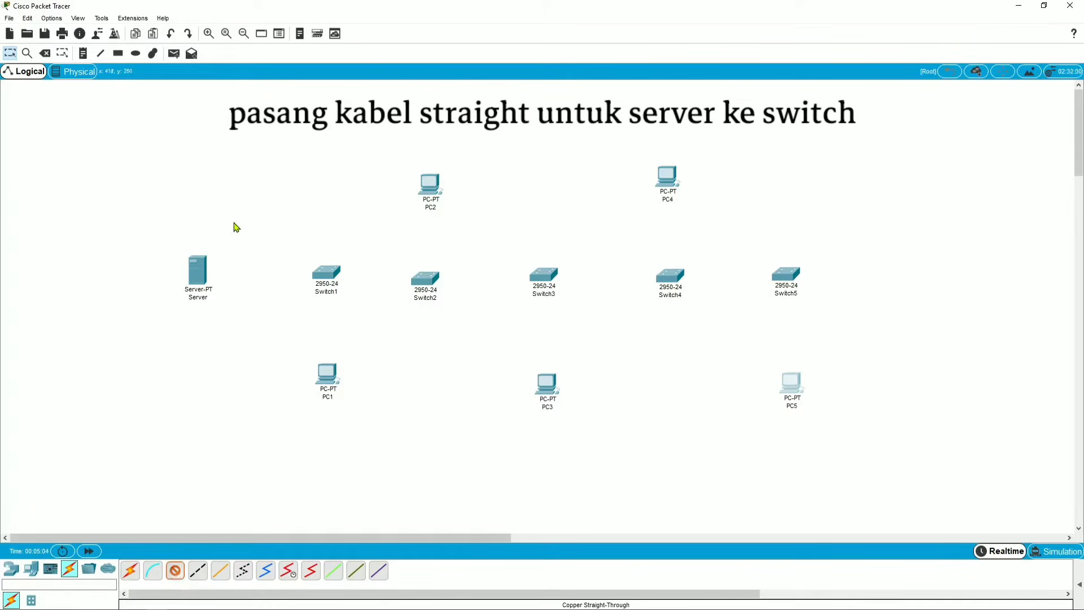
left_click(205, 271)
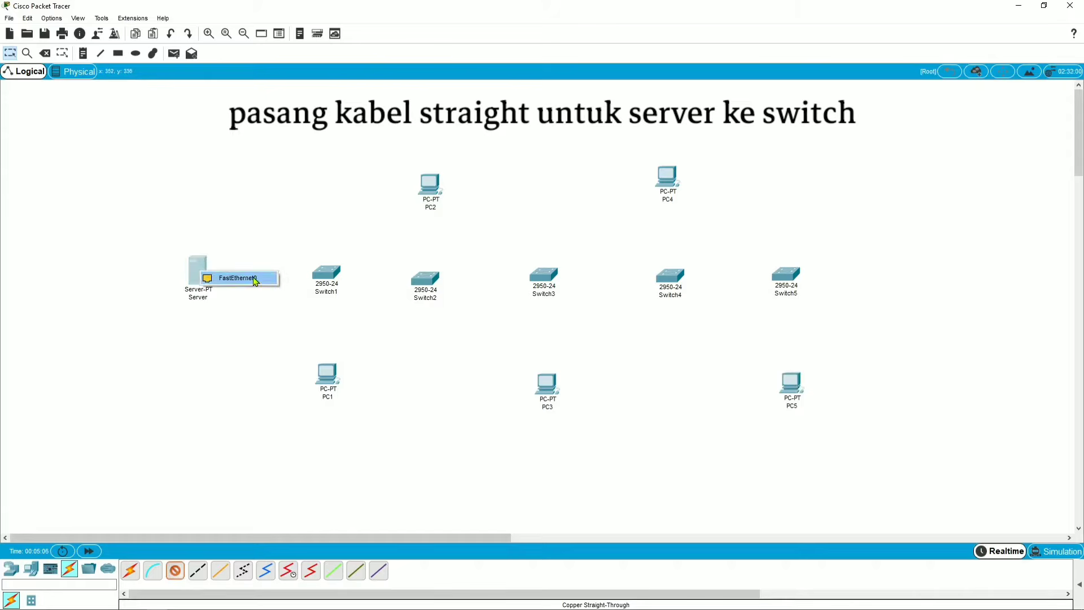
left_click(256, 279)
left_click(329, 275)
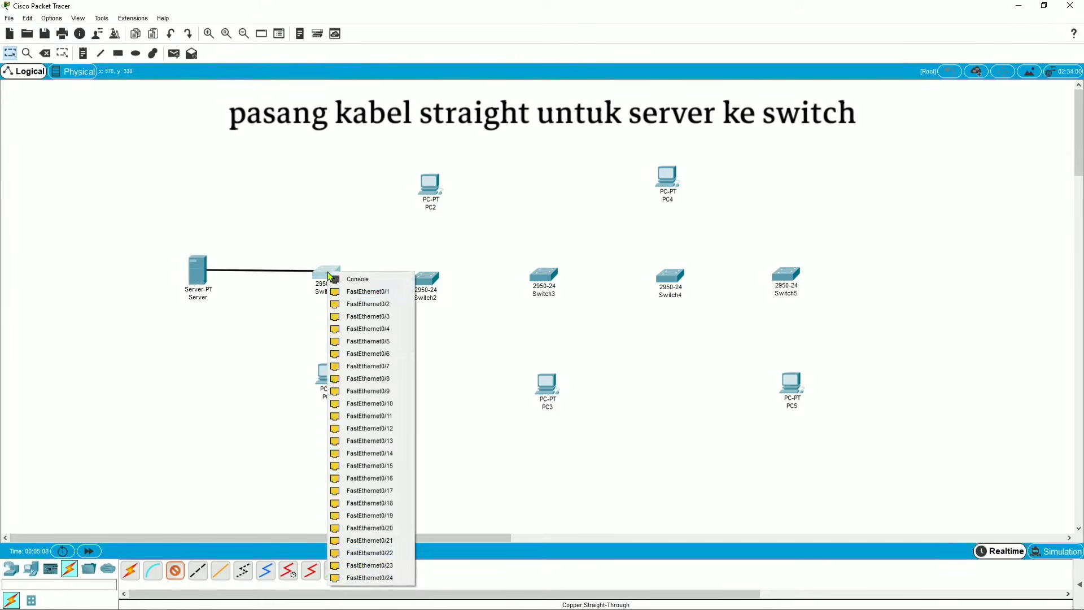
left_click(344, 292)
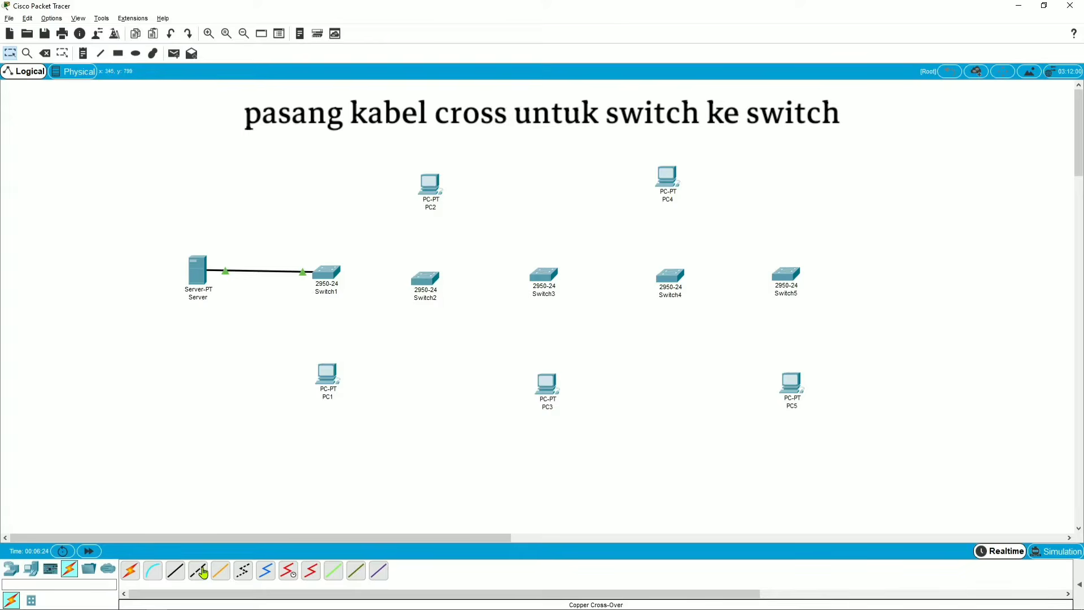
- Connect Switch1's FastEthernet0/2 port to Switch2's FastEthernet0/1 port with a copper cross-over cable
left_click(199, 572)
left_click(332, 286)
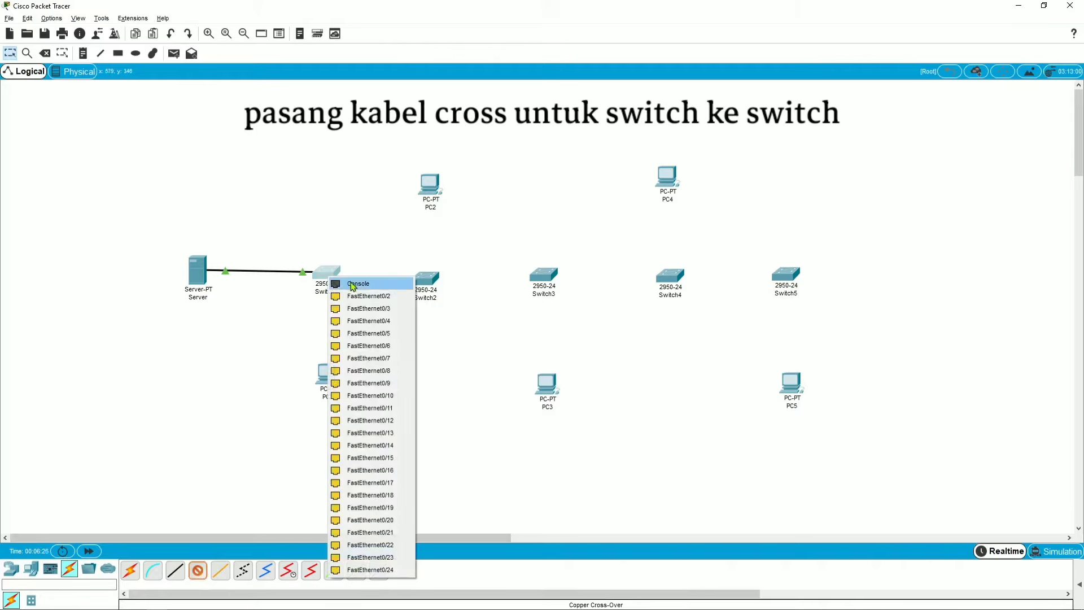
left_click(359, 296)
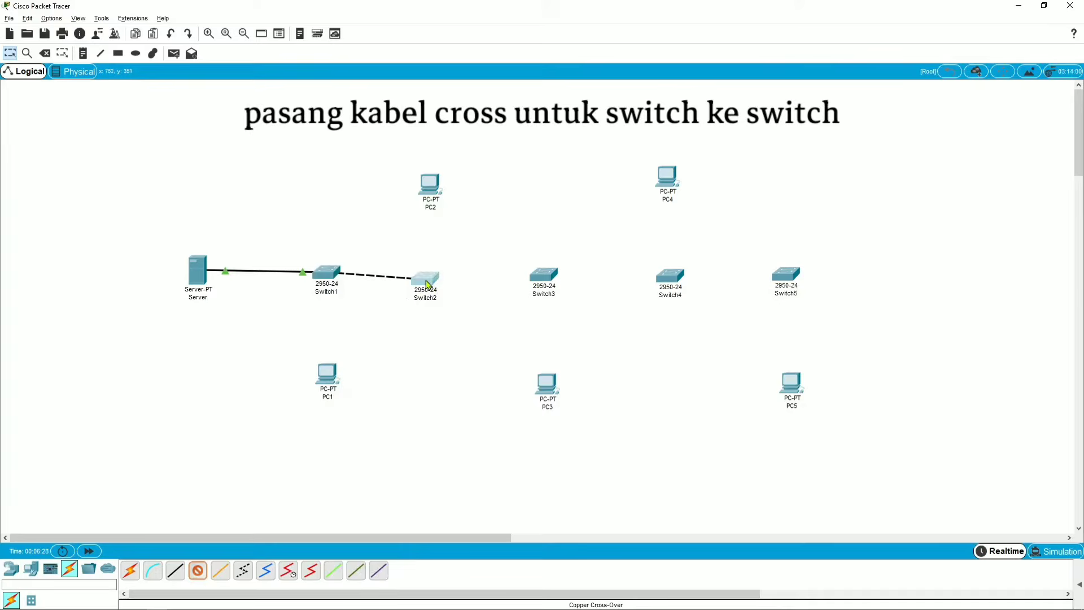
left_click(427, 280)
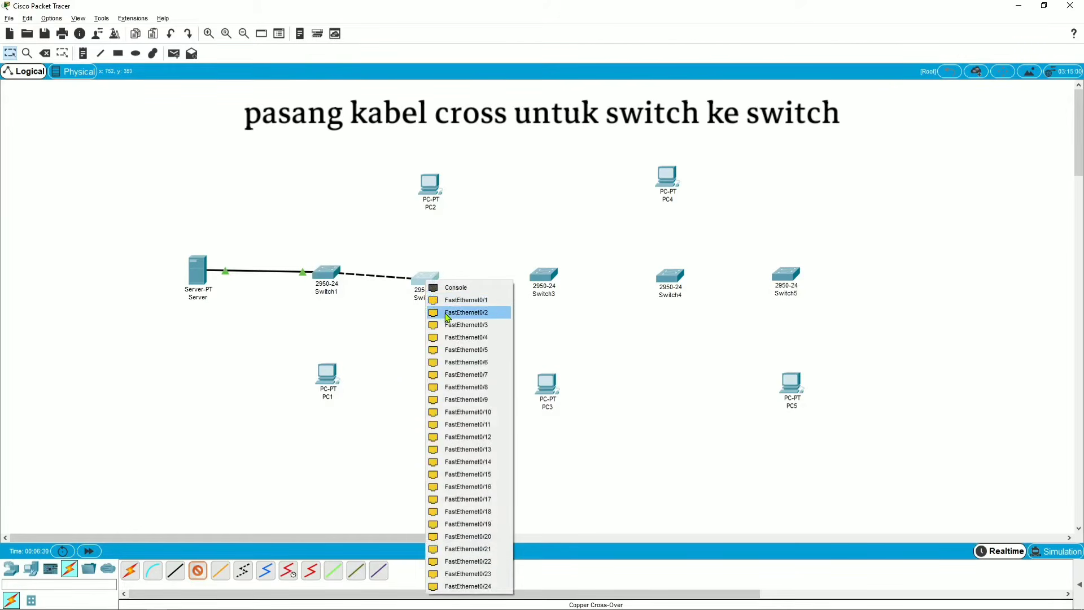
left_click(446, 301)
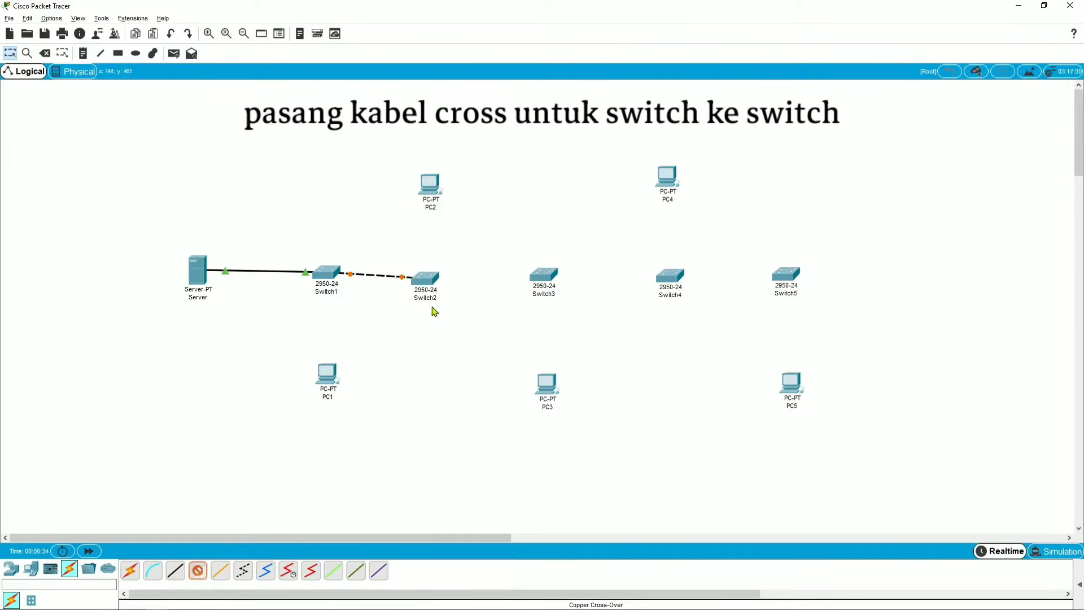
- Connect Switch2's next free FastEthernet port to Switch3's FastEthernet0/1 port with a copper cross-over cable
left_click(430, 288)
left_click(448, 302)
left_click(546, 275)
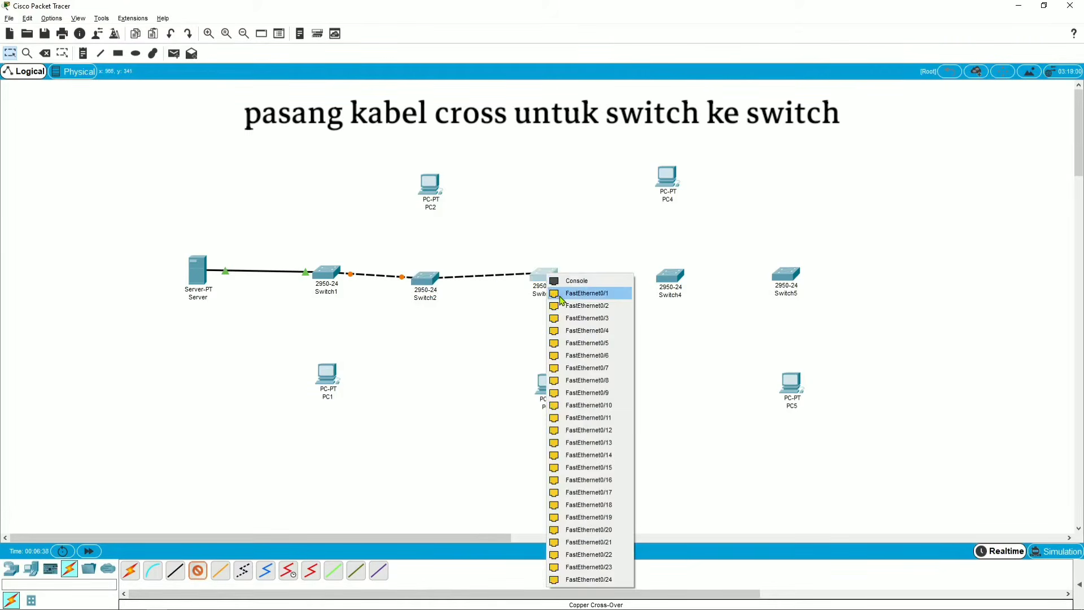
left_click(565, 293)
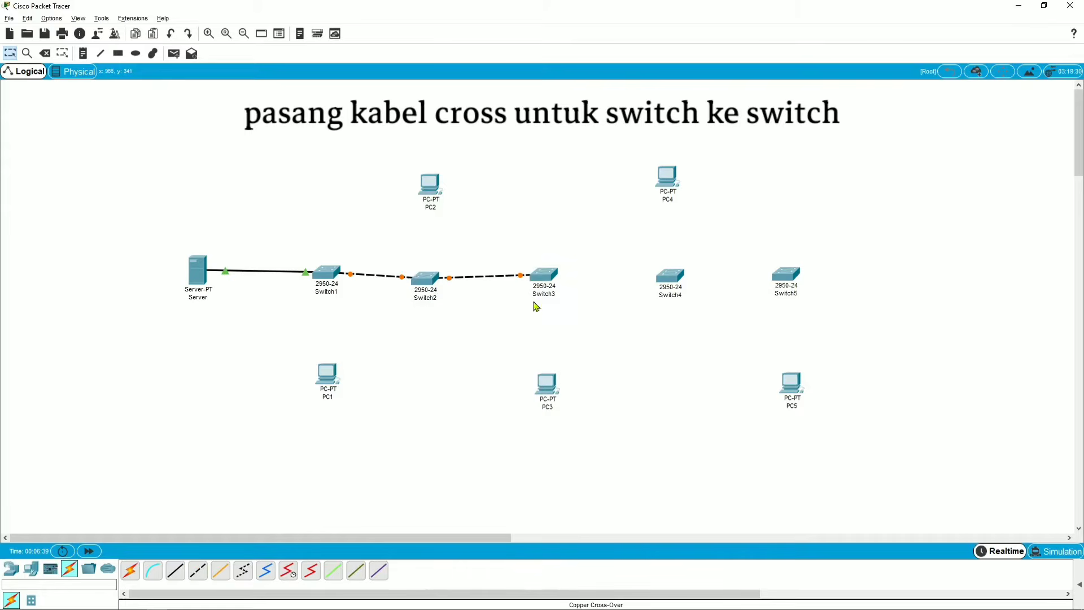
- Connect Switch3's FastEthernet0/2 port to Switch4's FastEthernet0/1 port with a copper cross-over cable
left_click(197, 572)
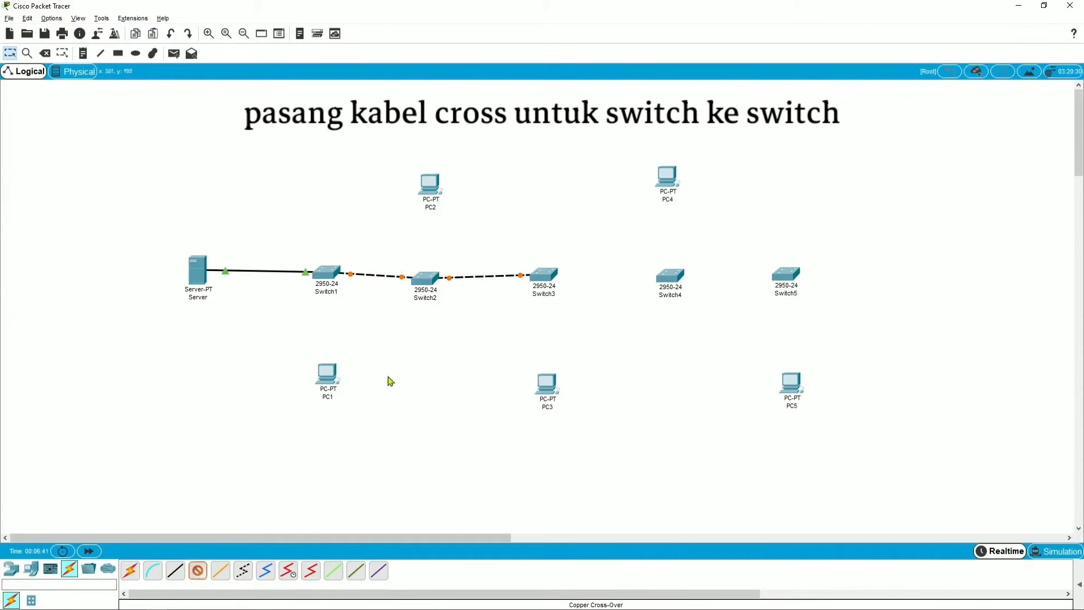
left_click(547, 282)
left_click(565, 296)
left_click(671, 278)
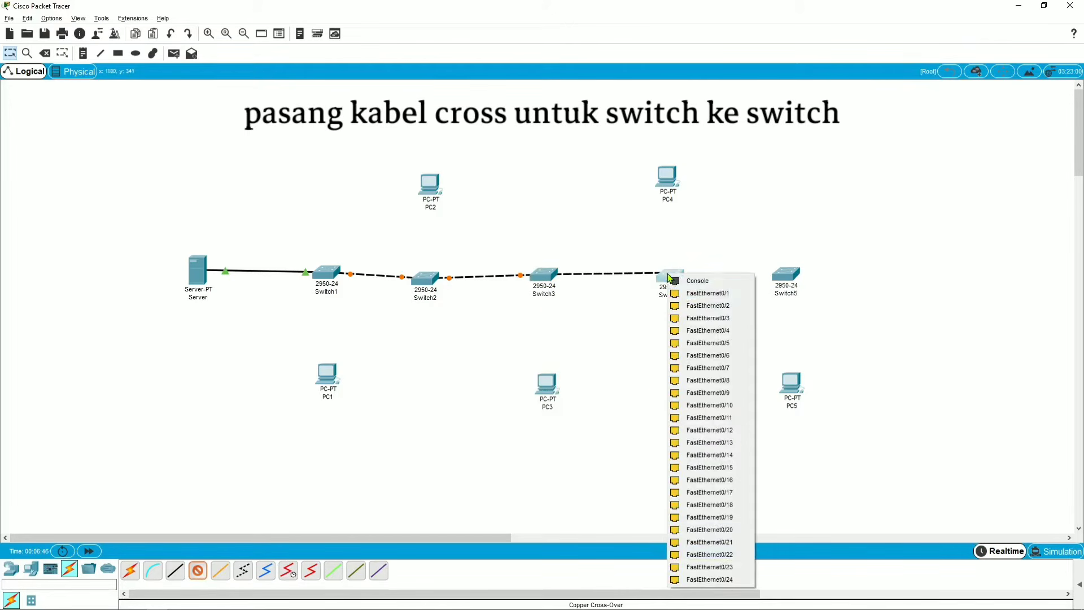
left_click(688, 300)
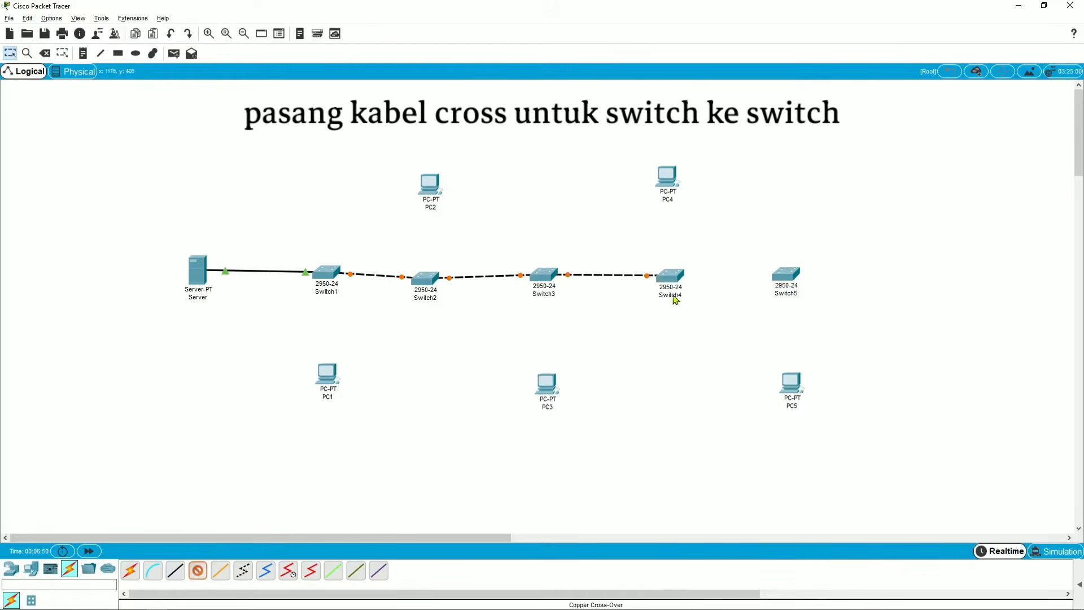
- Connect Switch4's FastEthernet0/2 port to Switch5's FastEthernet0/1 port with a copper cross-over cable
left_click(681, 277)
left_click(695, 300)
left_click(787, 279)
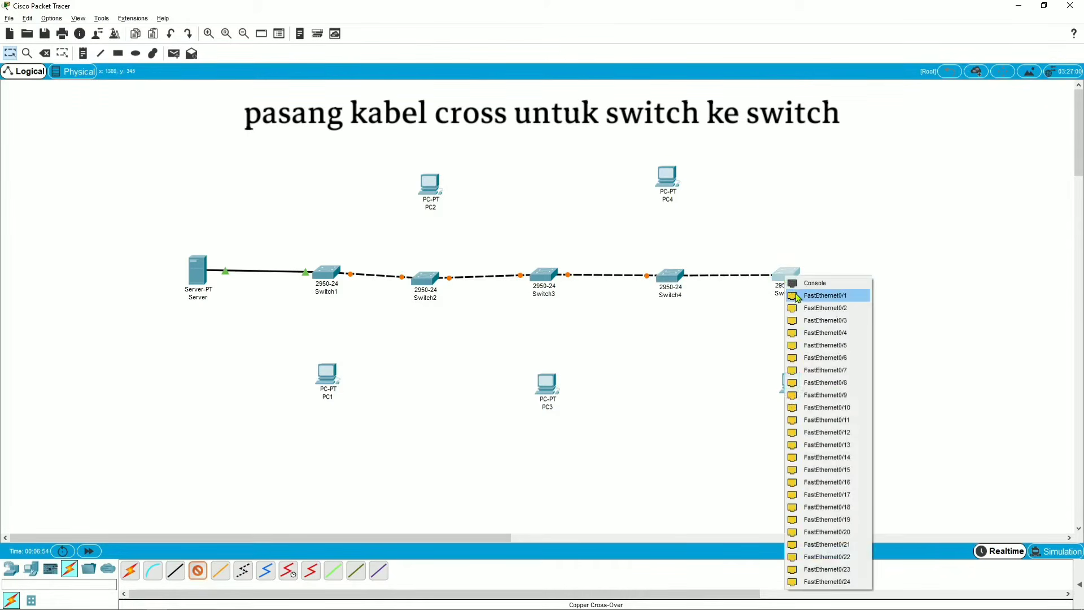
left_click(797, 298)
- Connect Switch1's FastEthernet0/3 port to PC1's FastEthernet0 port with a copper straight-through cable
left_click(176, 572)
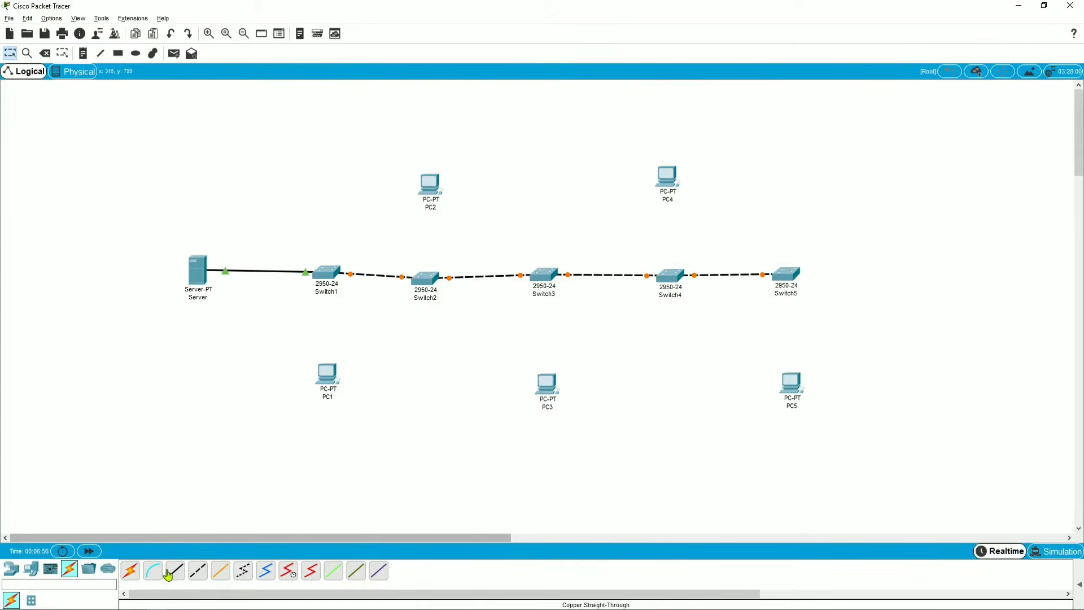
left_click(328, 276)
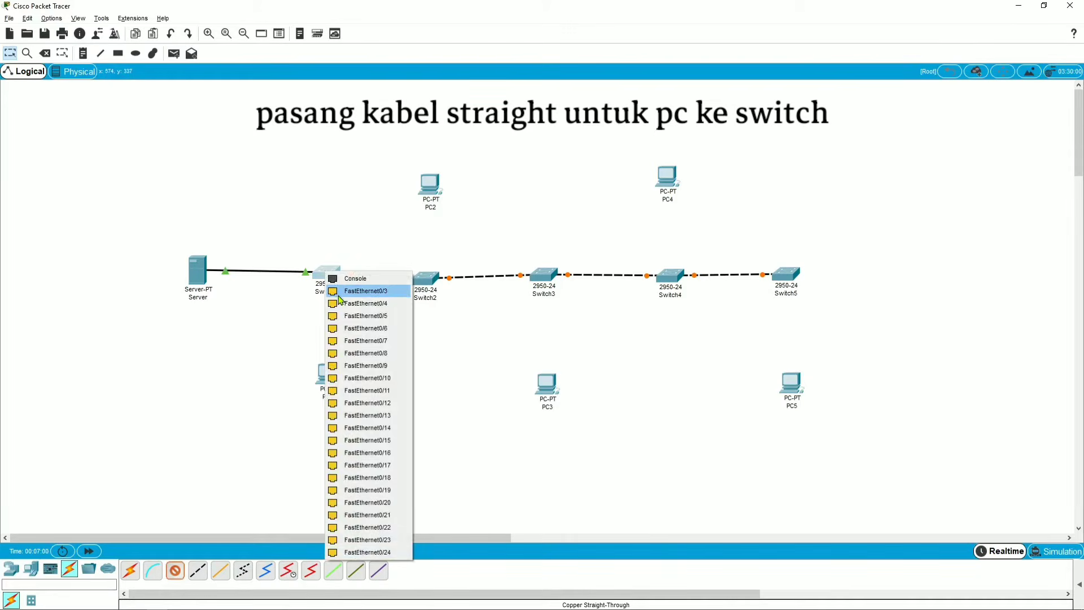
left_click(339, 295)
left_click(330, 376)
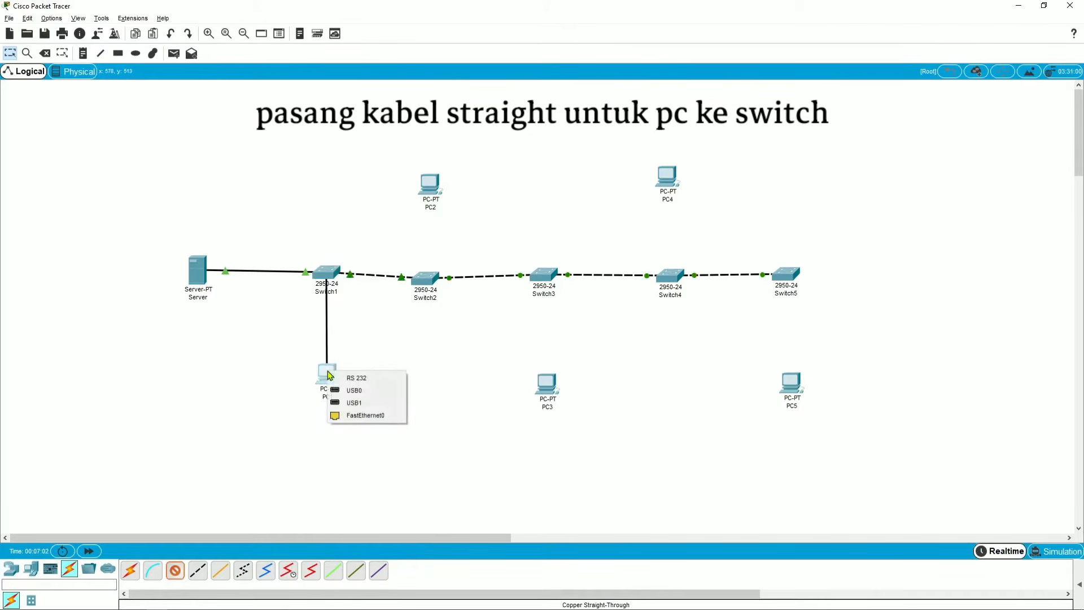
left_click(334, 416)
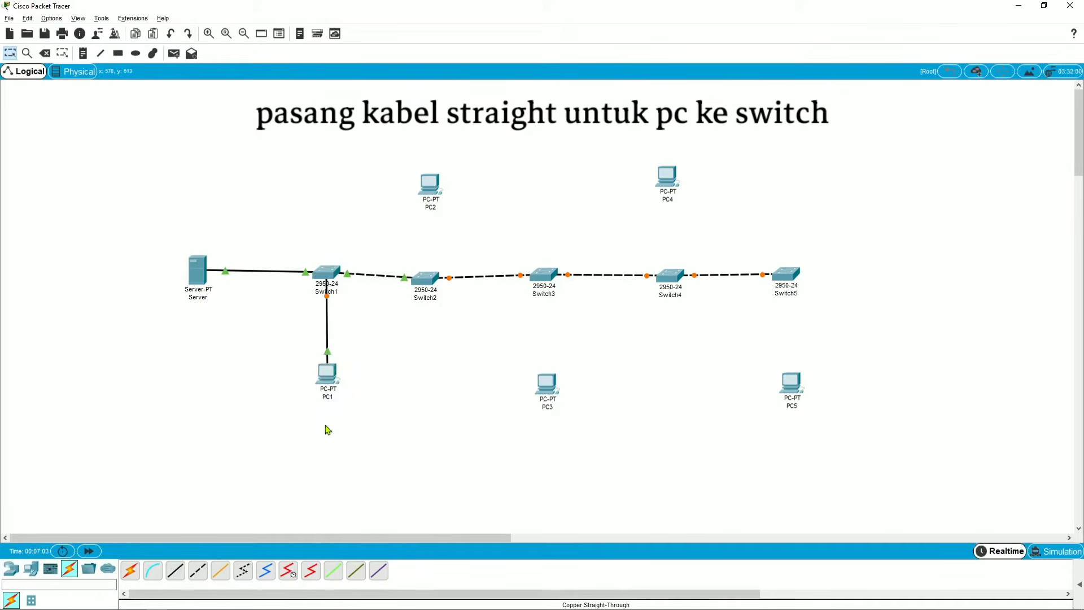
- Connect PC2's FastEthernet0 port to Switch2's next free FastEthernet port with a copper straight-through cable
left_click(177, 572)
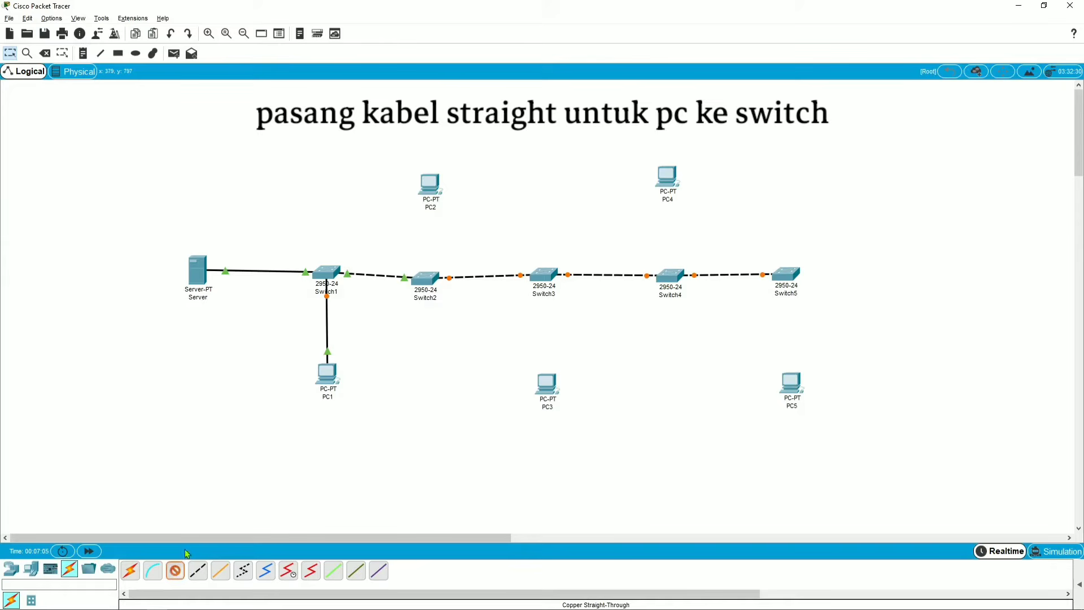
left_click(436, 195)
left_click(452, 237)
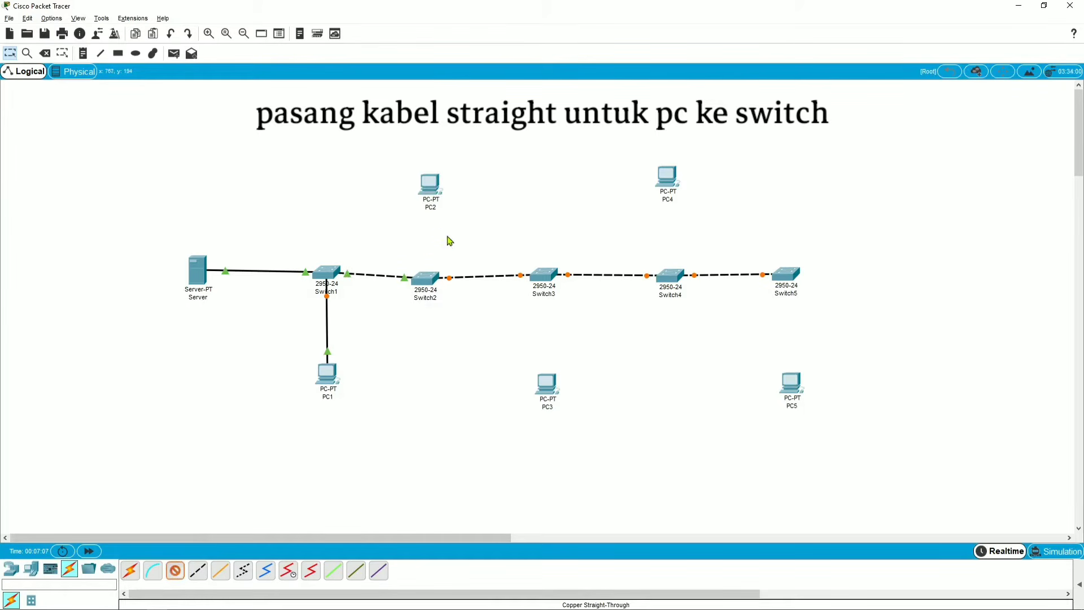
left_click(434, 282)
left_click(446, 305)
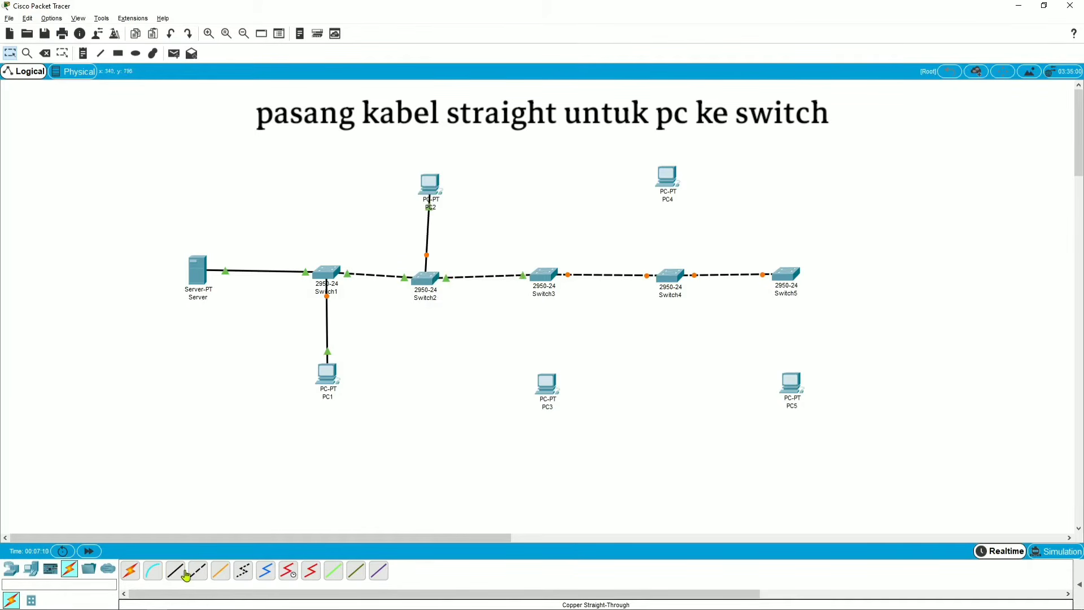
- Connect PC3's FastEthernet0 port to Switch3's FastEthernet0/3 port with a copper straight-through cable
left_click(175, 572)
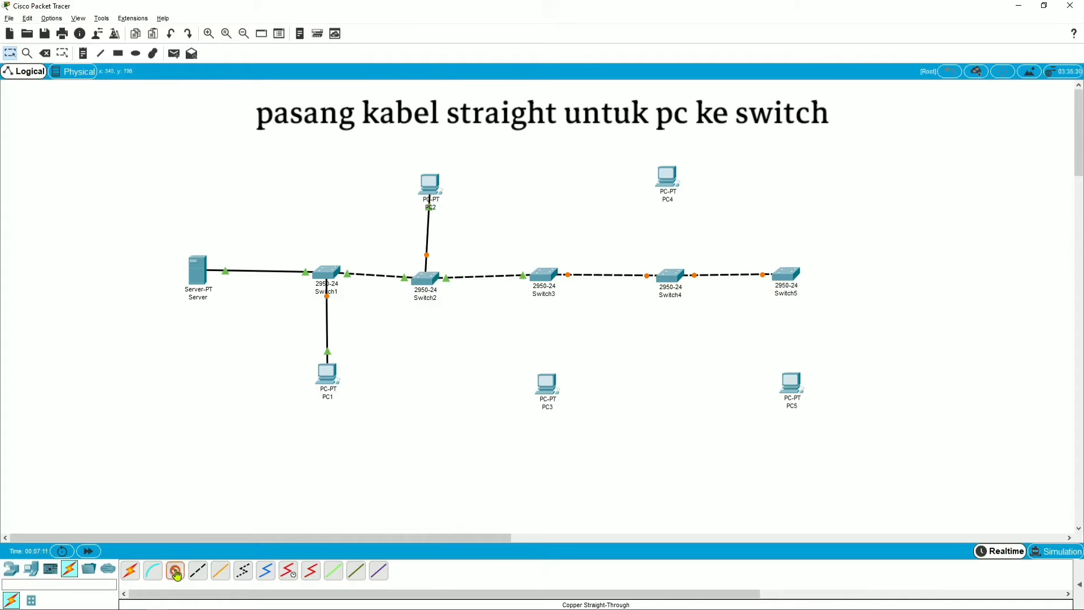
left_click(546, 387)
left_click(568, 428)
left_click(547, 274)
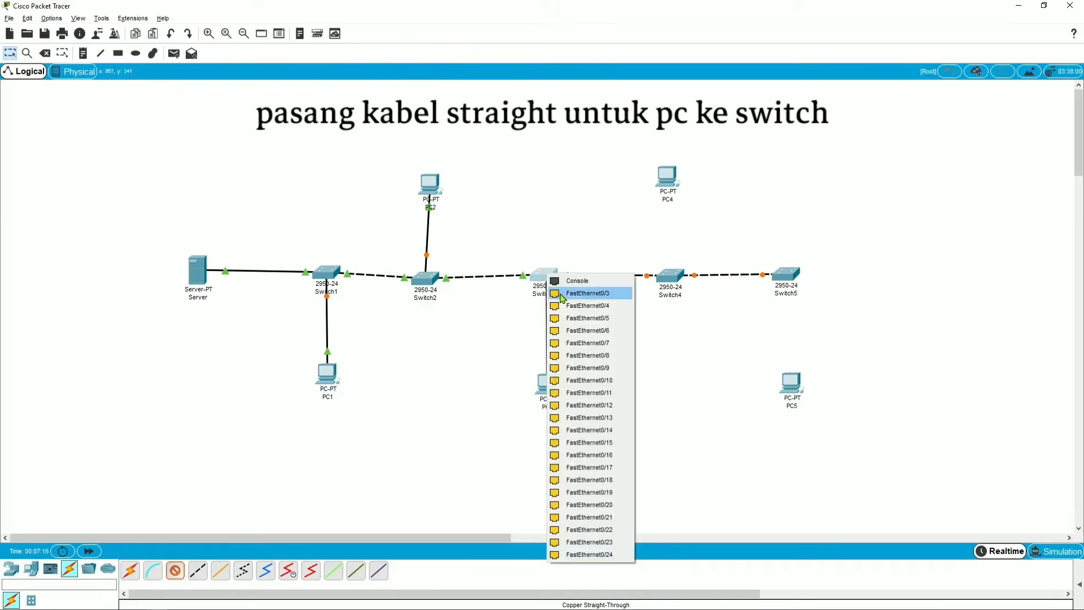
left_click(562, 294)
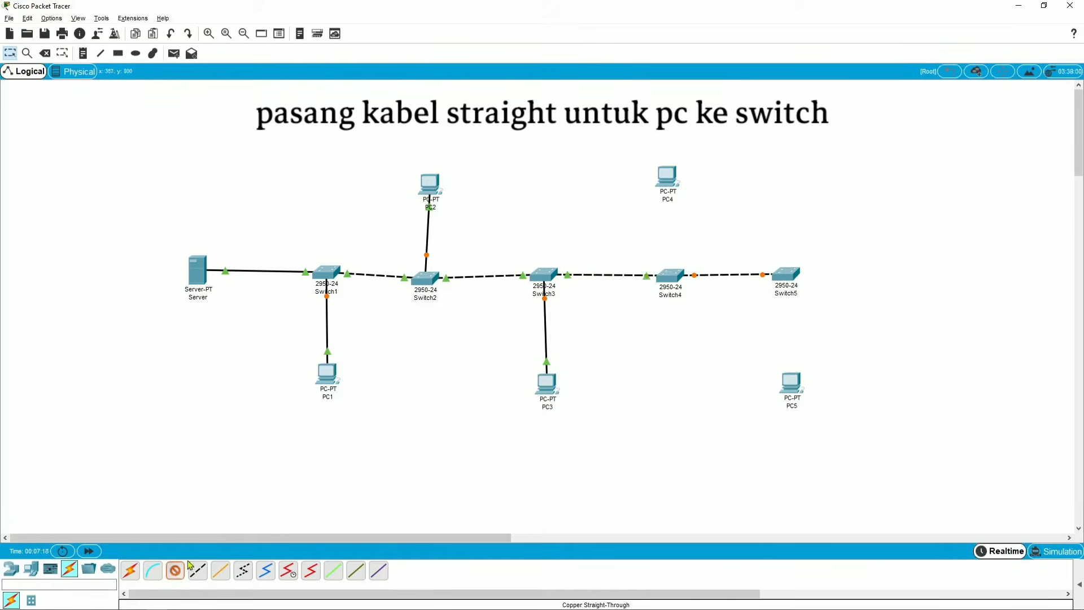
- Connect PC4's FastEthernet0 port to Switch4's FastEthernet0/3 port with a copper straight-through cable
left_click(672, 178)
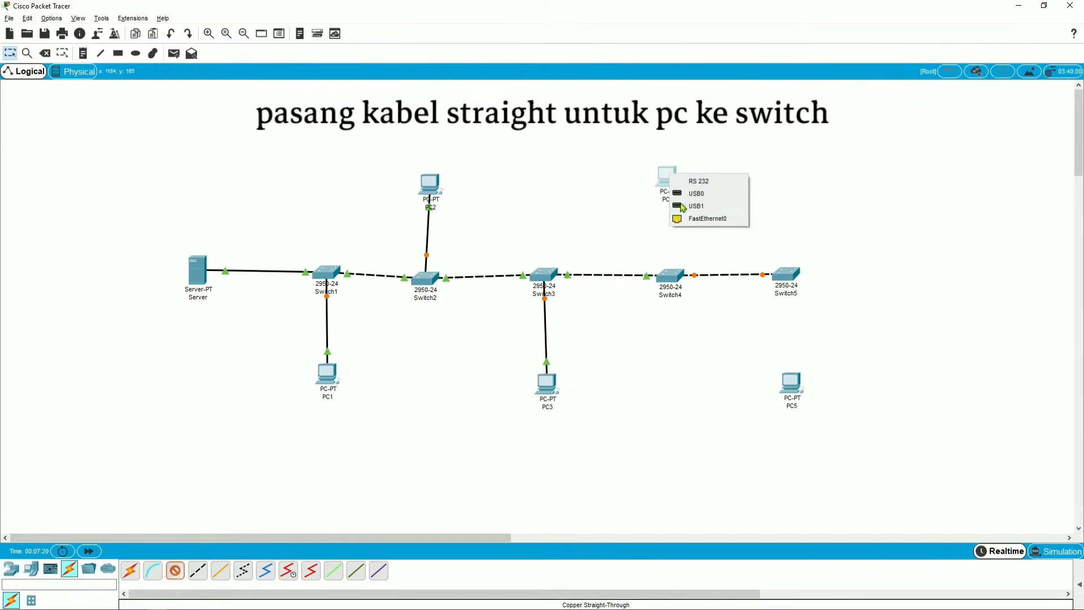
left_click(686, 221)
left_click(673, 276)
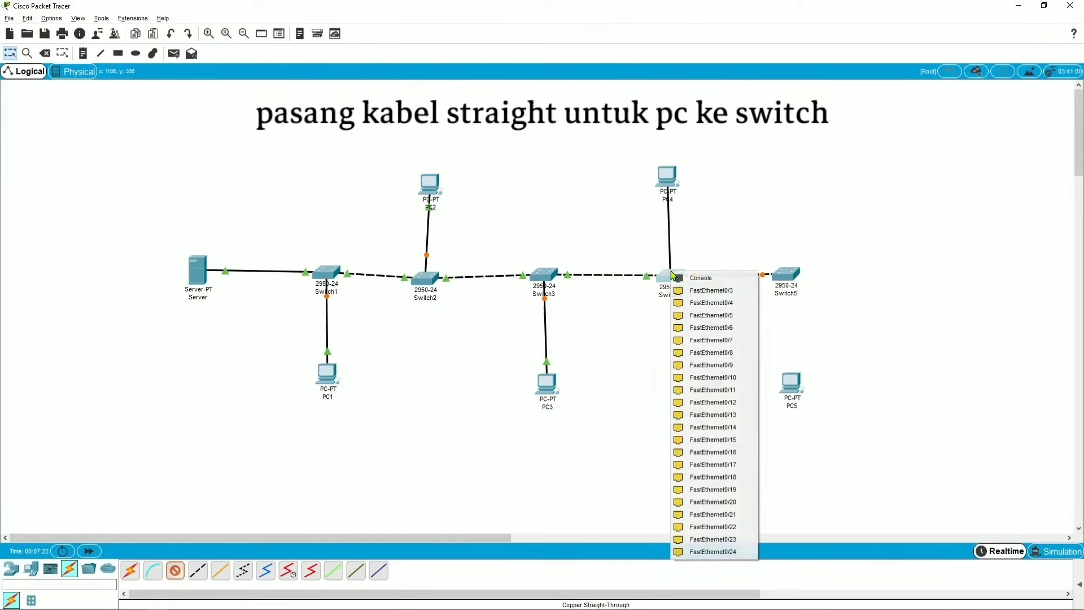
left_click(688, 299)
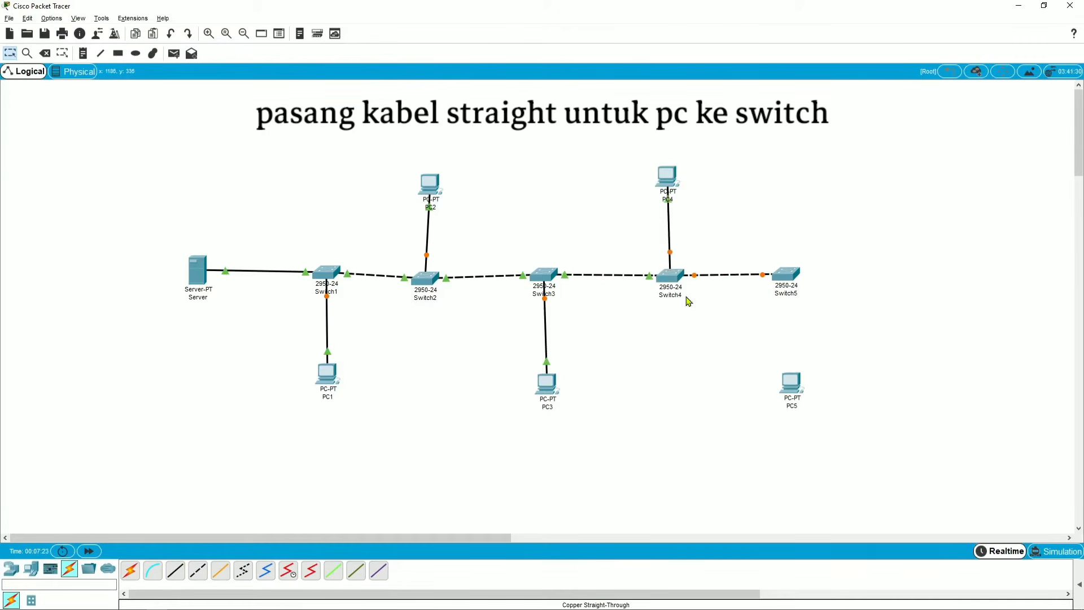
- Connect Switch5's next free FastEthernet port to PC5's FastEthernet0 port with a copper straight-through cable
left_click(179, 575)
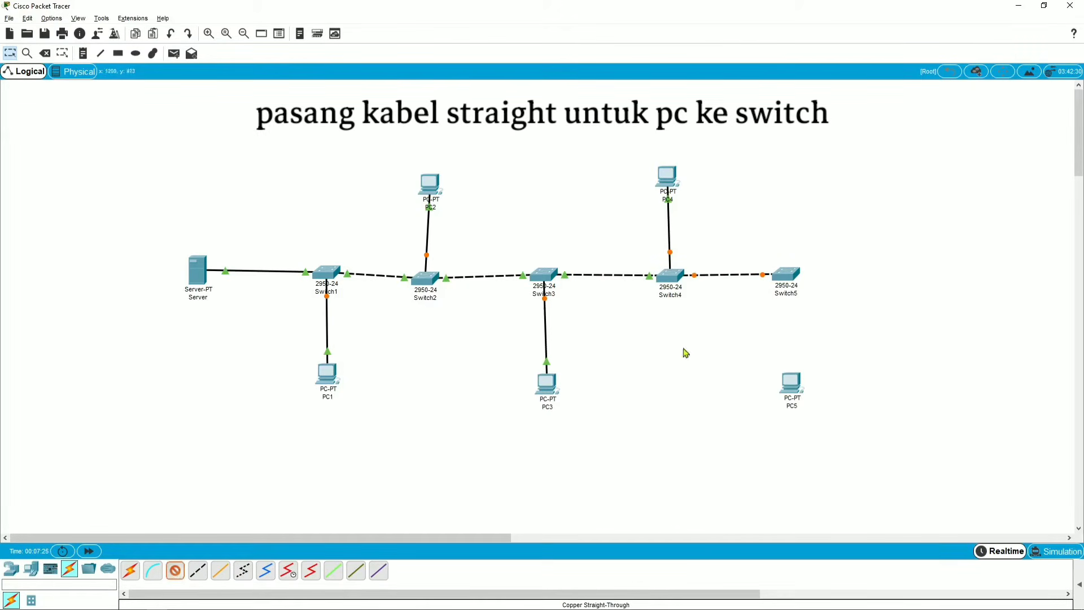
left_click(789, 275)
left_click(794, 293)
left_click(796, 380)
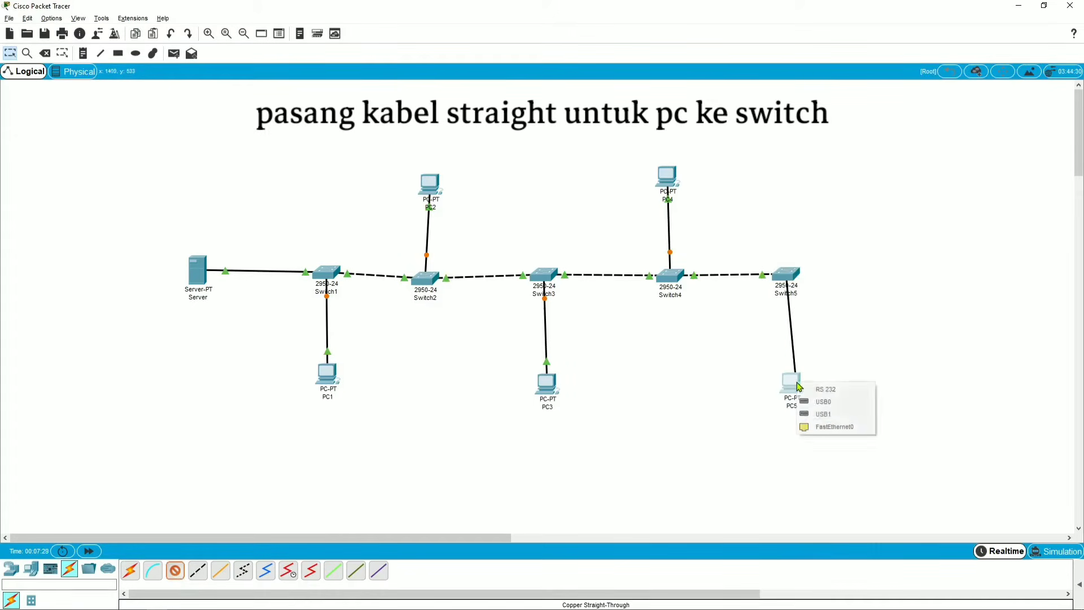
left_click(820, 428)
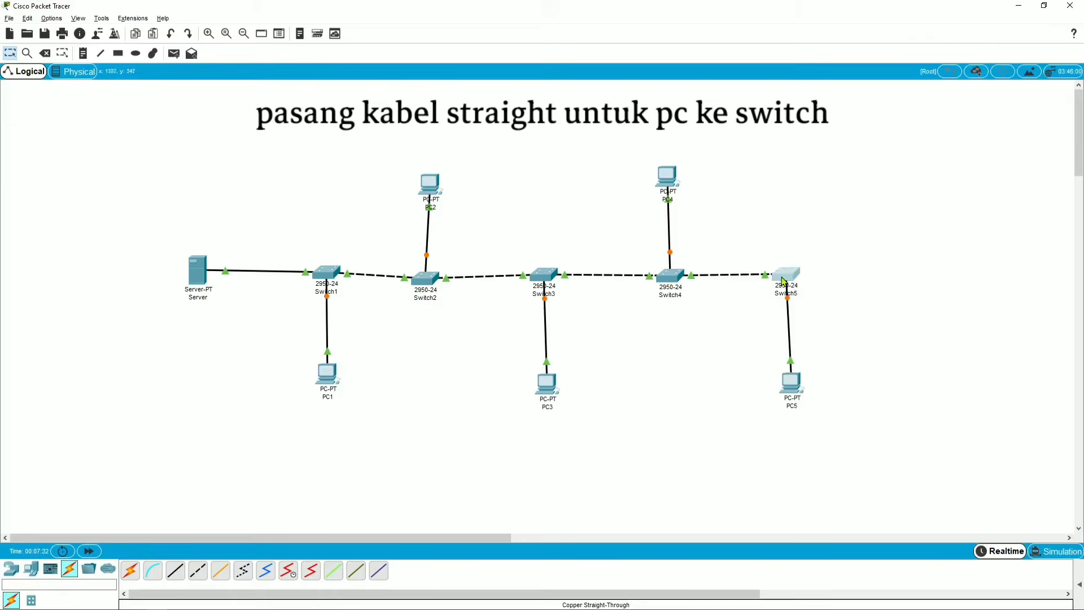
- Space Switch3, Switch4 and Switch5 further to the right and line up PC3, PC4 and PC5 vertically with their switches
left_click_drag(781, 280, 816, 284)
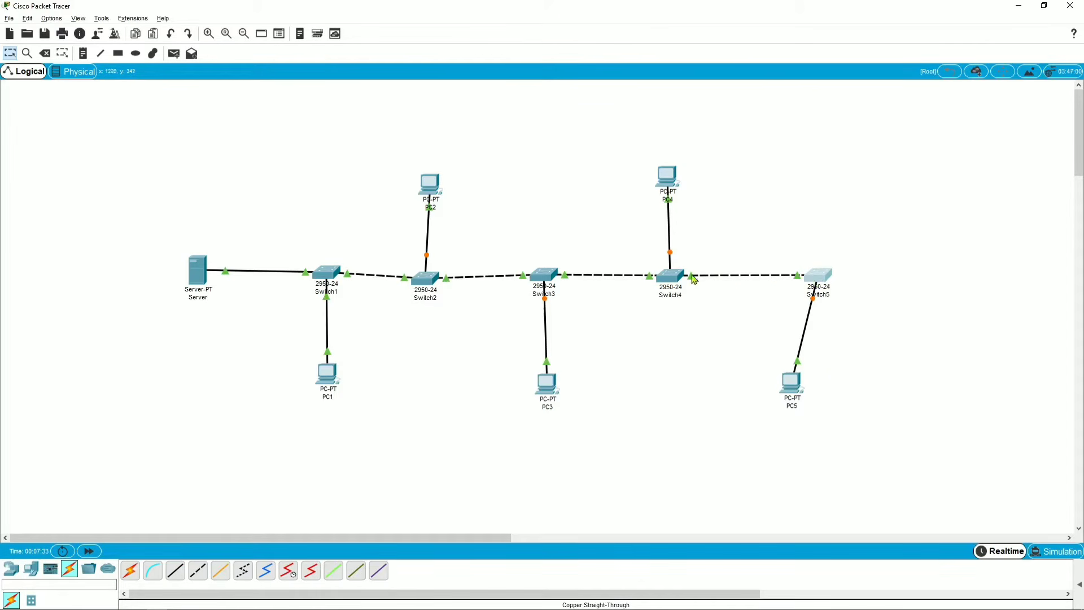
left_click_drag(672, 281, 694, 281)
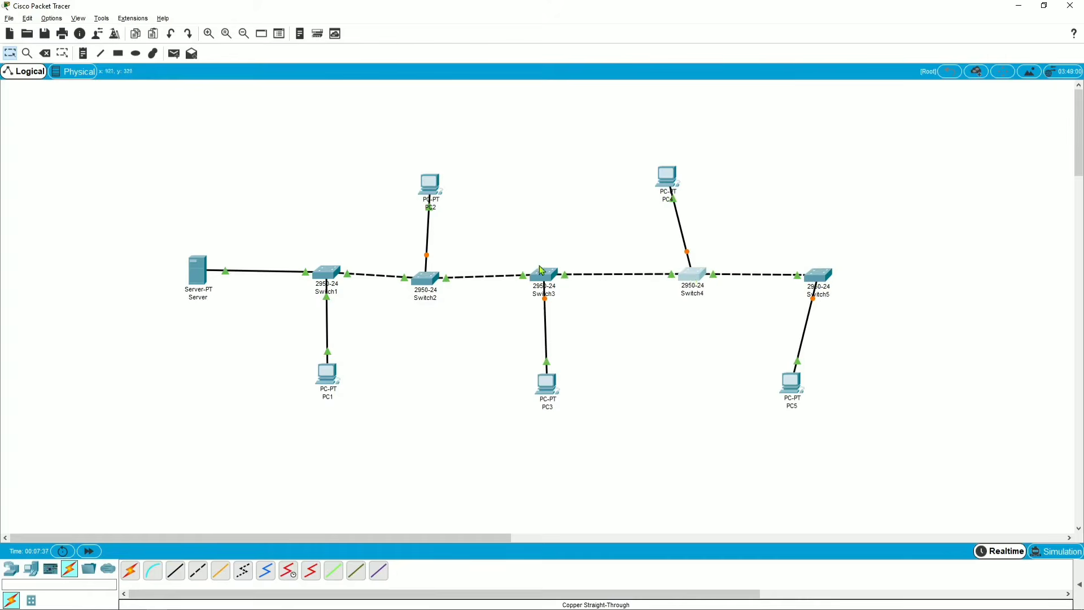
left_click_drag(544, 278, 563, 278)
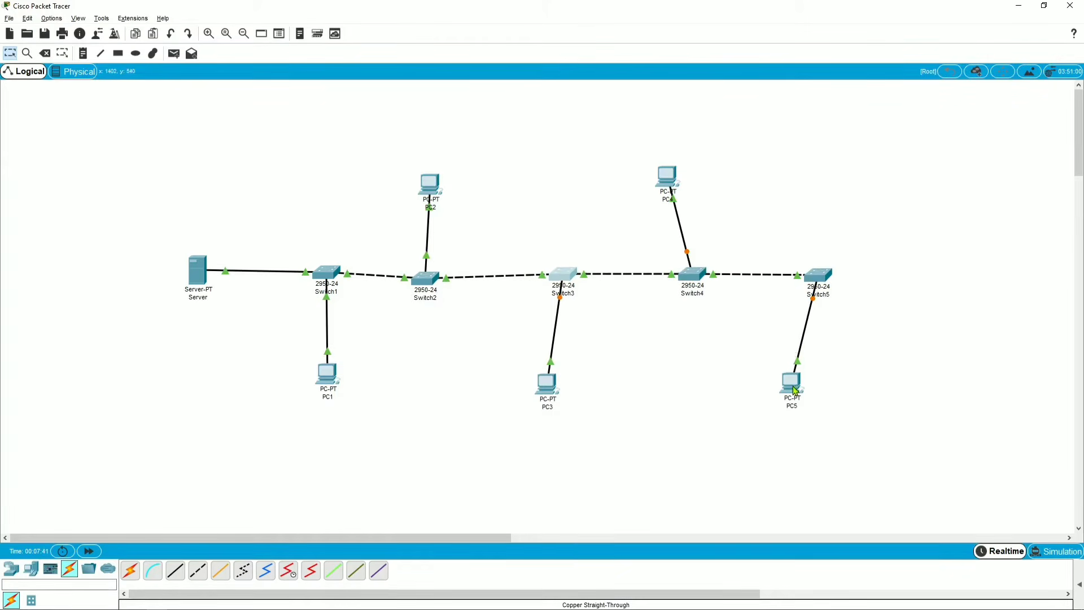
left_click_drag(796, 390, 822, 388)
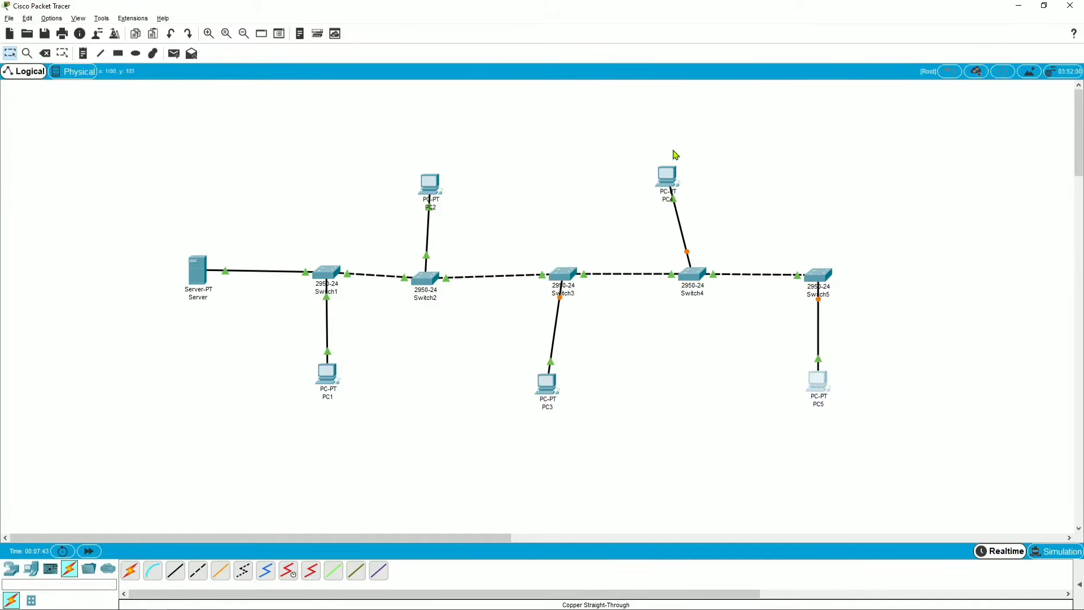
left_click_drag(670, 170, 699, 179)
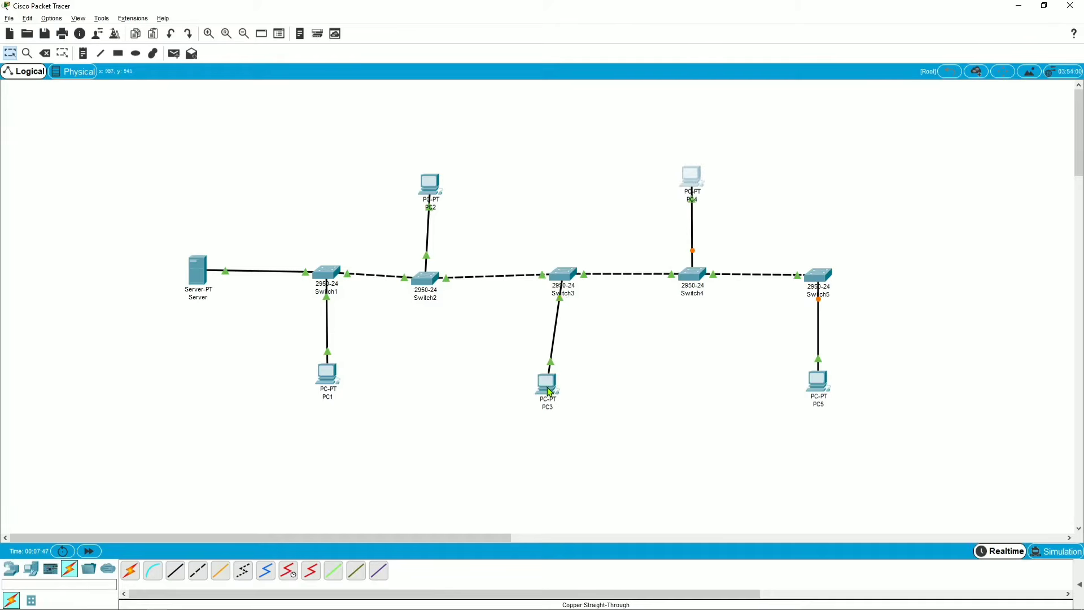
mouse_move(550, 390)
left_mouse_down()
mouse_move(568, 390)
mouse_move(563, 382)
left_mouse_up()
- Align Switch1 and Switch2 with the switch row, line up PC1 and PC2 with them, and move the server further left
left_click_drag(433, 281, 431, 277)
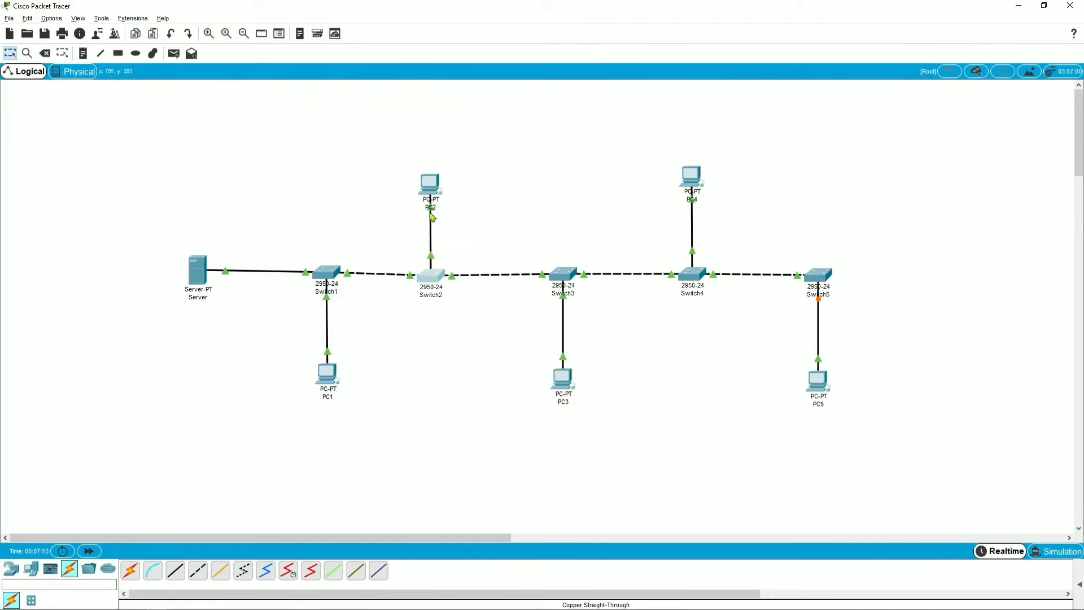
left_click_drag(432, 185, 433, 177)
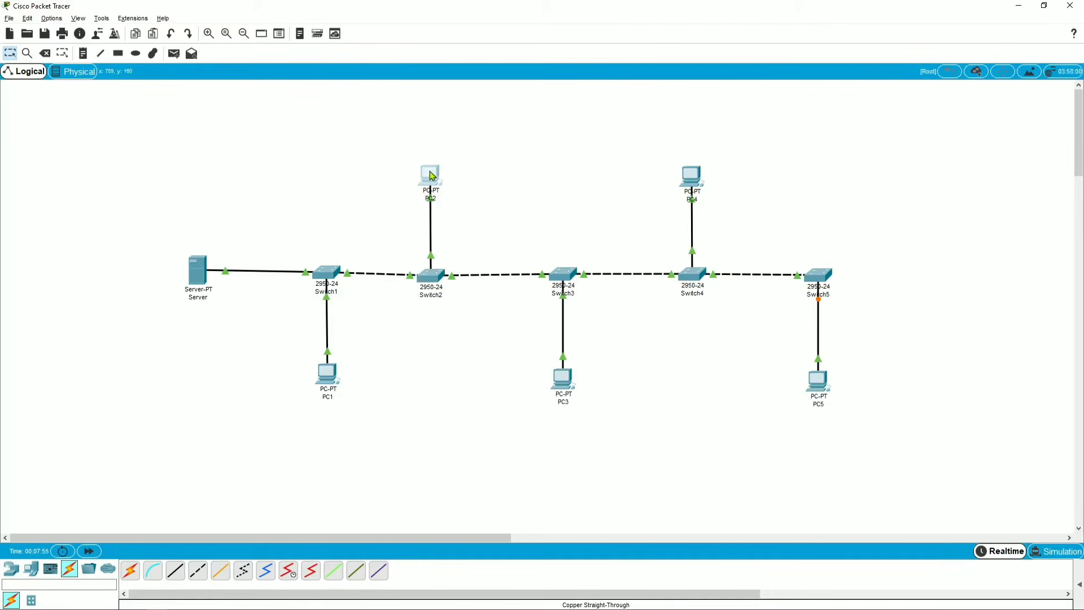
mouse_move(326, 274)
left_mouse_down()
mouse_move(316, 286)
mouse_move(311, 276)
mouse_move(320, 280)
left_mouse_up()
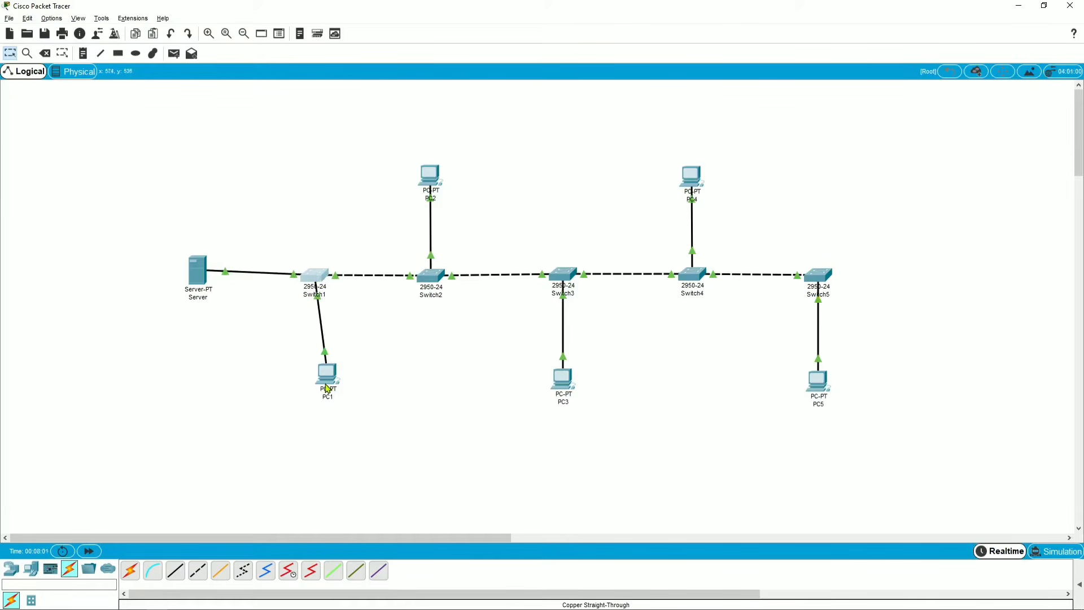
left_click_drag(327, 392, 314, 399)
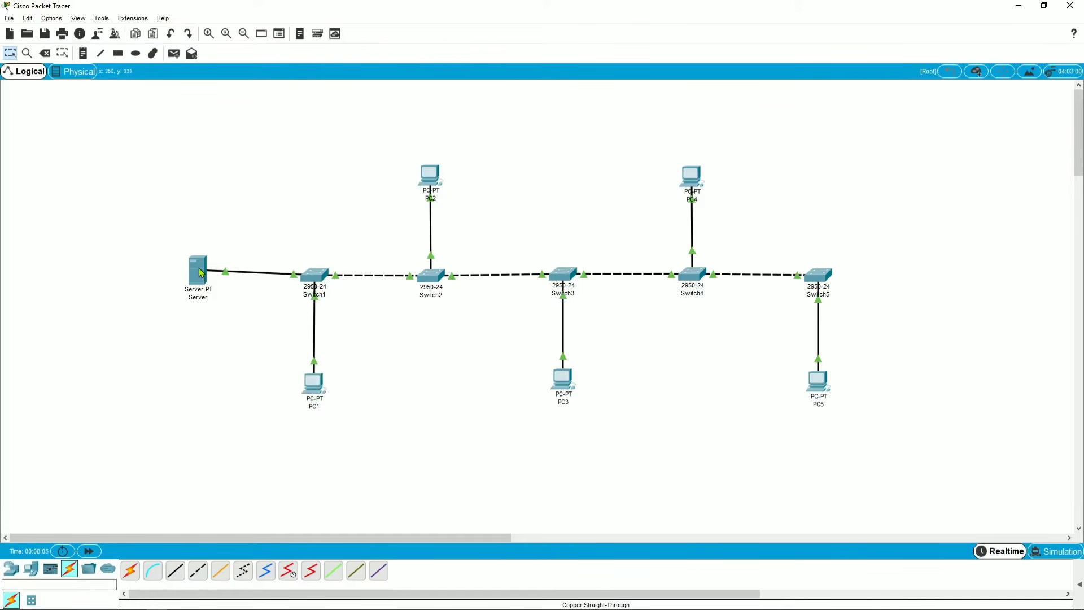
mouse_move(201, 273)
left_mouse_down()
mouse_move(176, 277)
mouse_move(175, 293)
left_mouse_up()
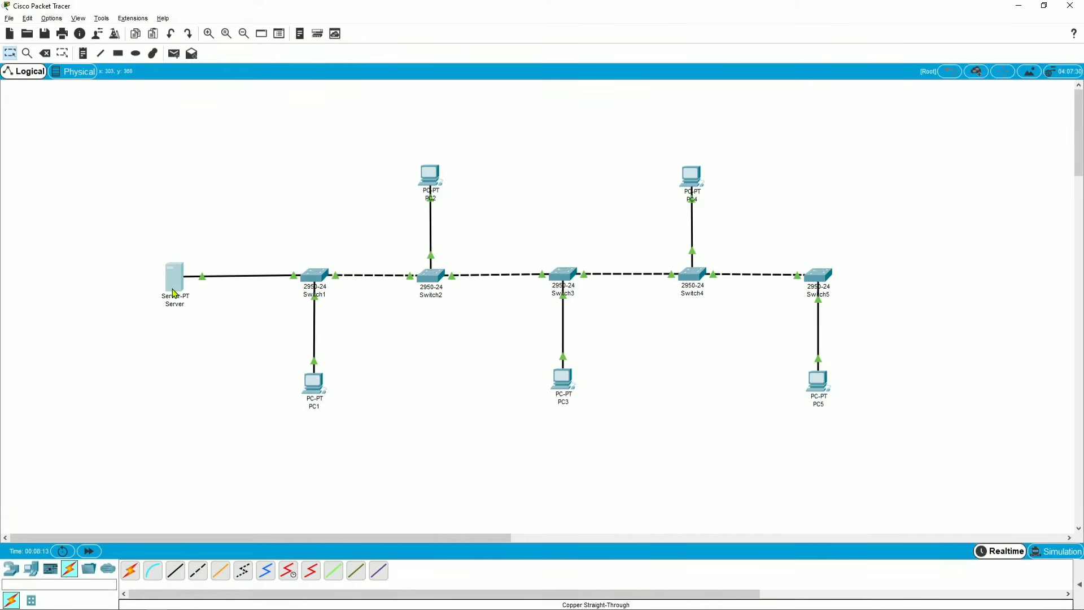
- Assign the server the static IP address 192.168.1.10 with subnet mask 255.255.255.0
left_click(174, 292)
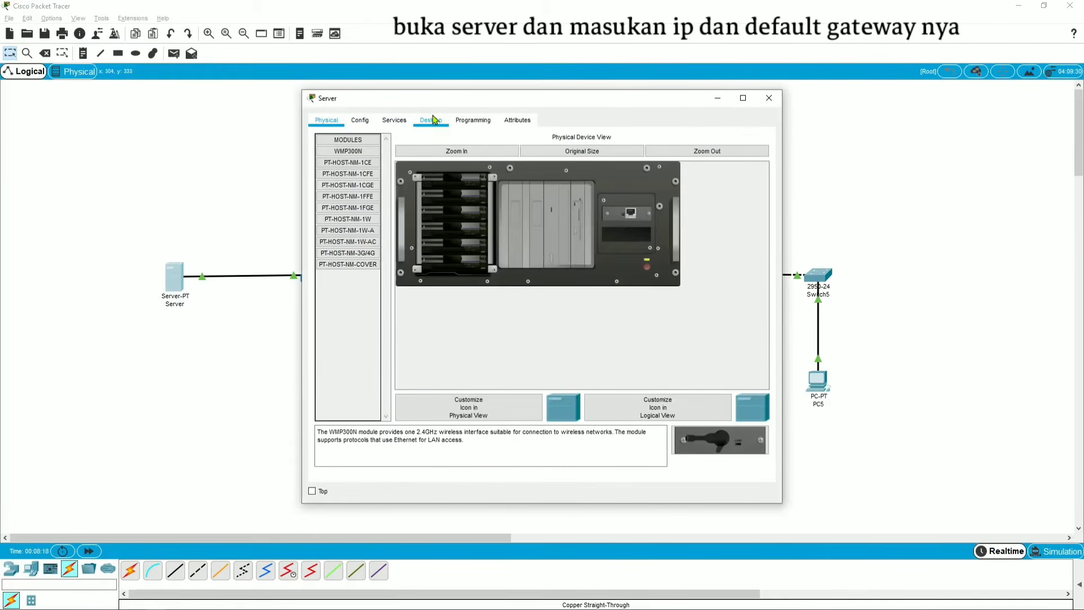
left_click(444, 121)
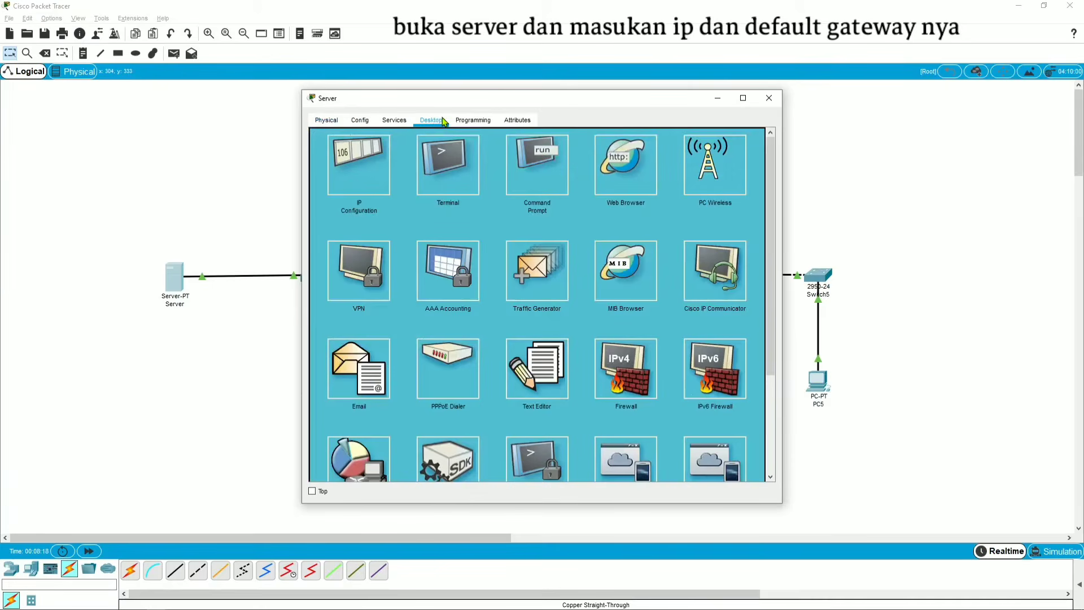
left_click(373, 182)
left_click(491, 183)
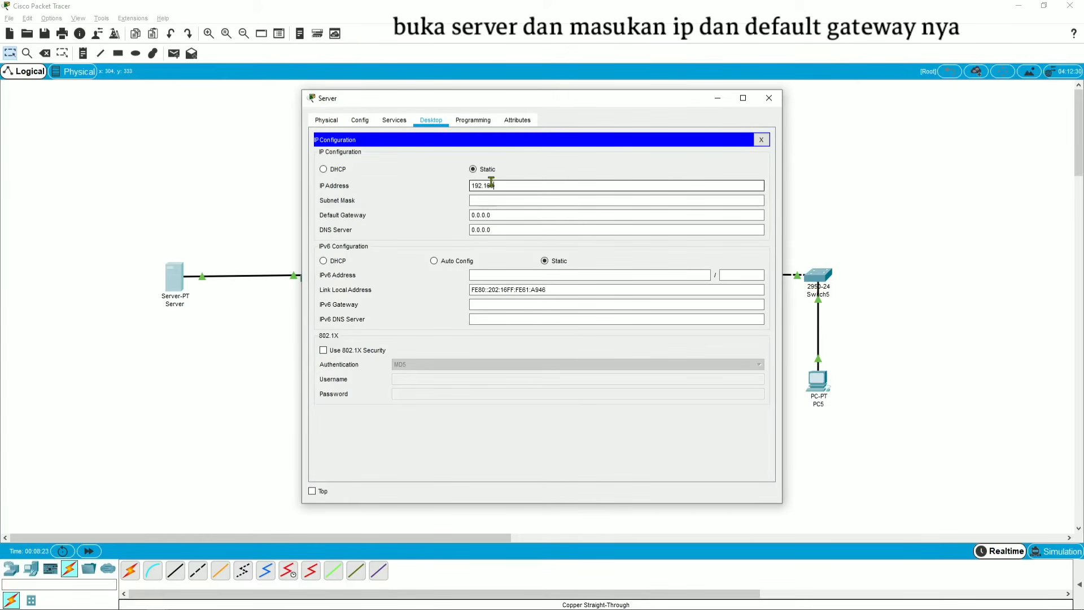
type("192.168.")
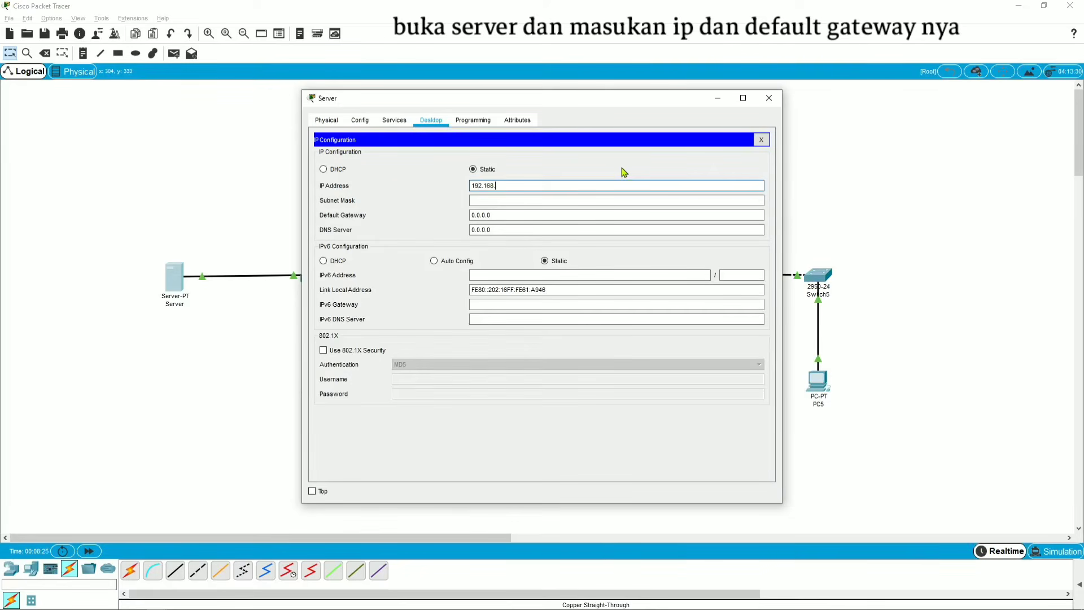
type("1.10")
key("Tab")
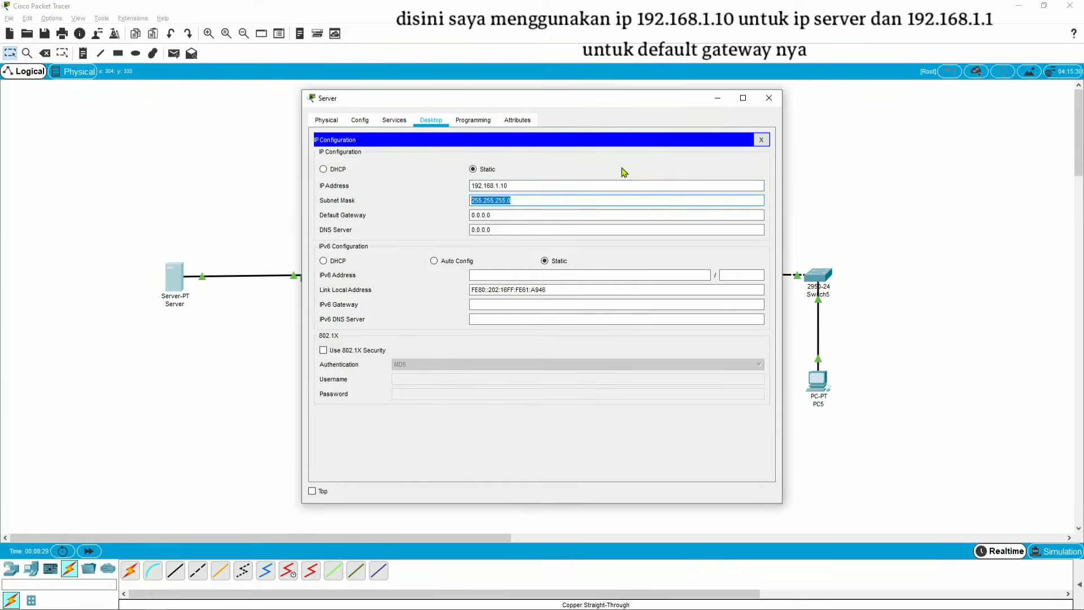
- Set the server's default gateway to 192.168.1.1 and close its IP configuration
key("Tab")
type("1")
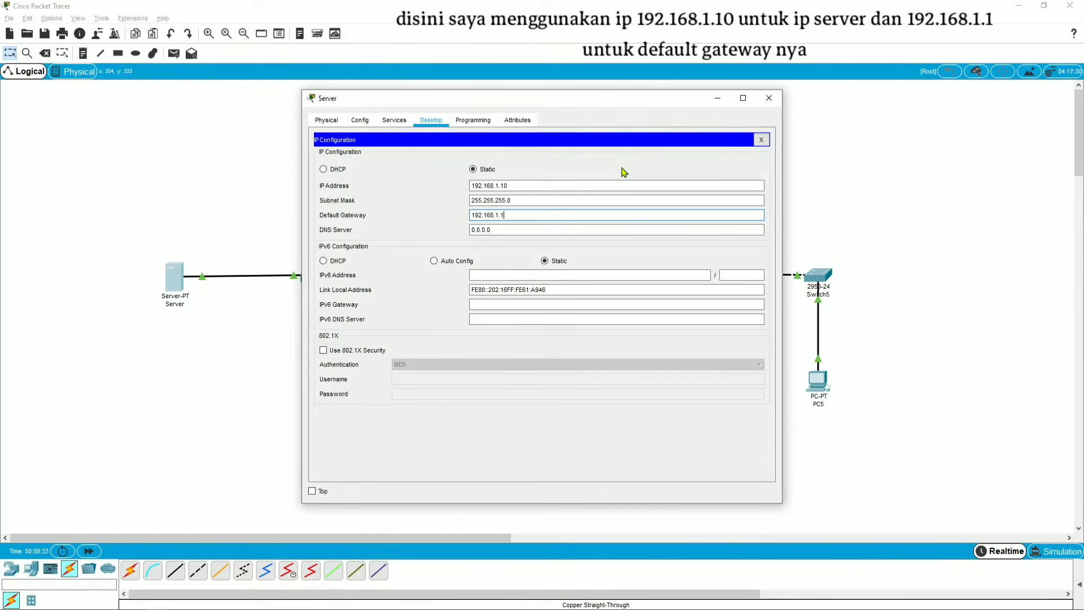
key("ctrl+a")
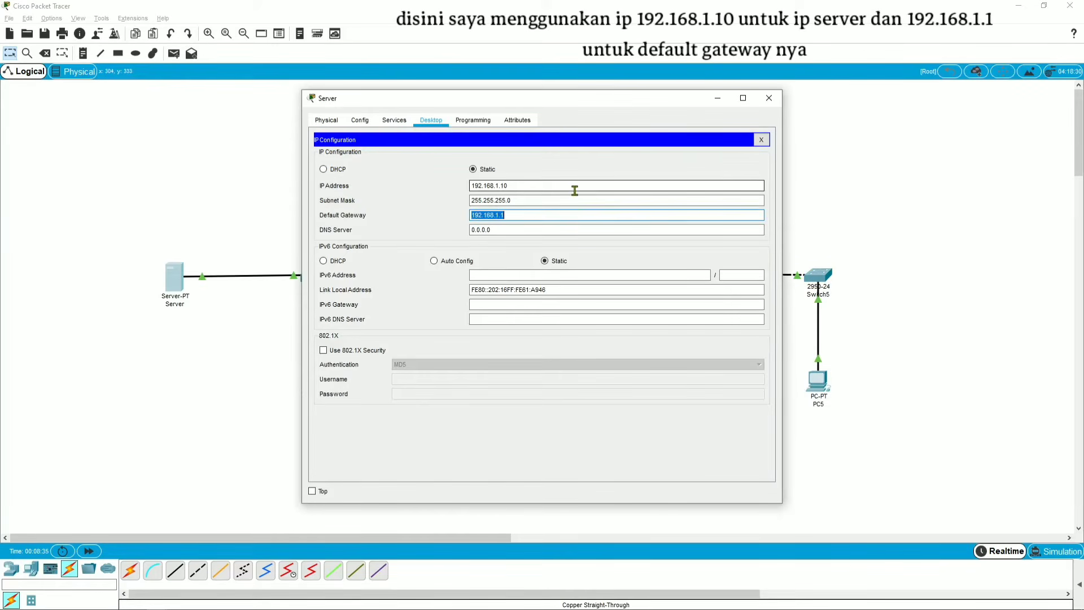
left_click(574, 216)
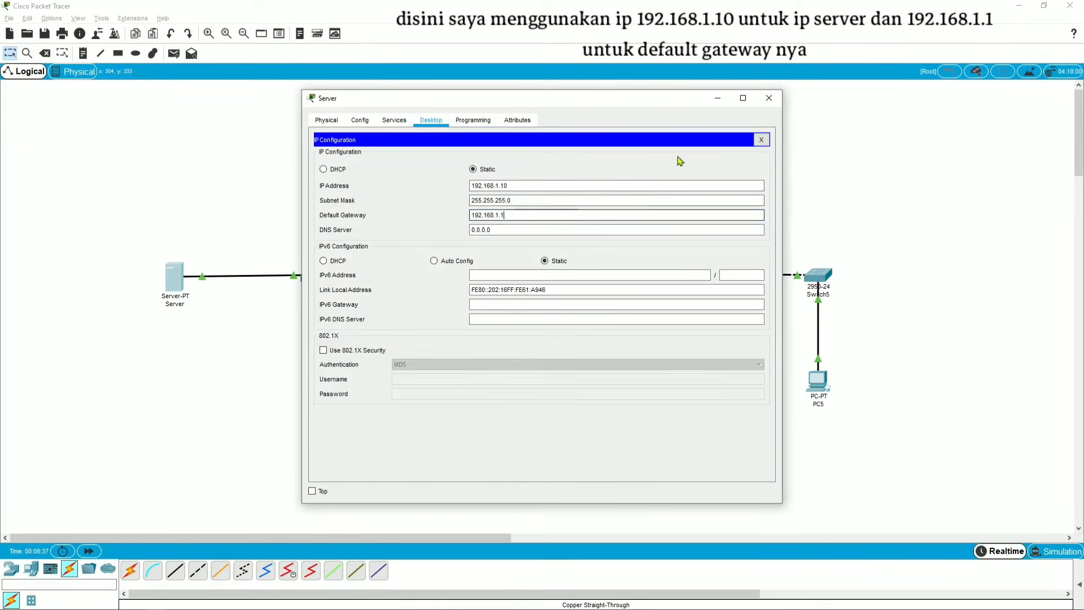
left_click(762, 142)
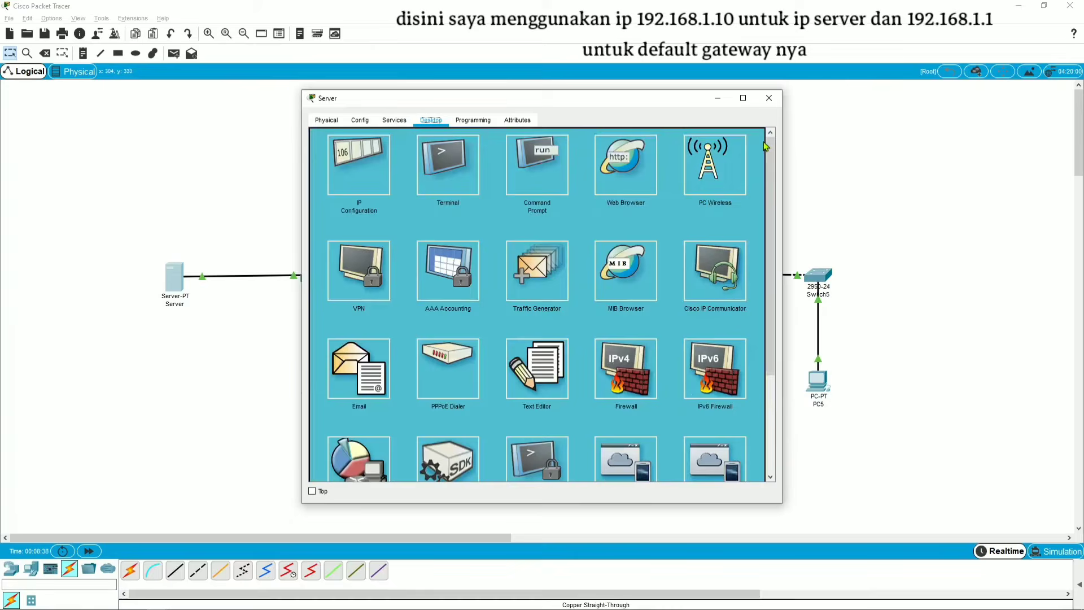
- Turn on the server's DHCP service and set the serverPool start IP address to 192.168.1.11
left_click(399, 124)
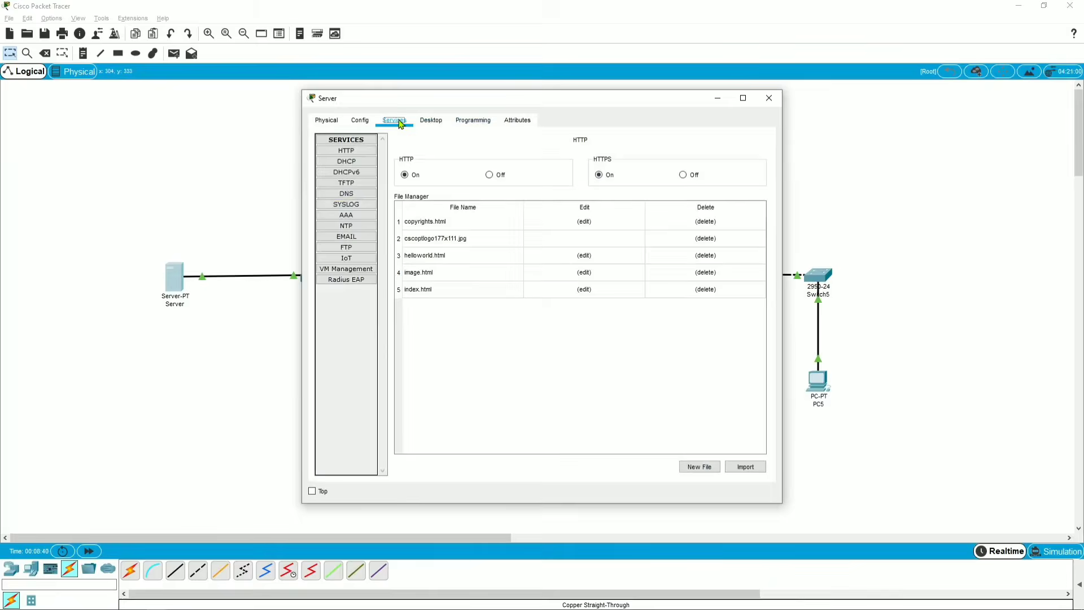
left_click(354, 163)
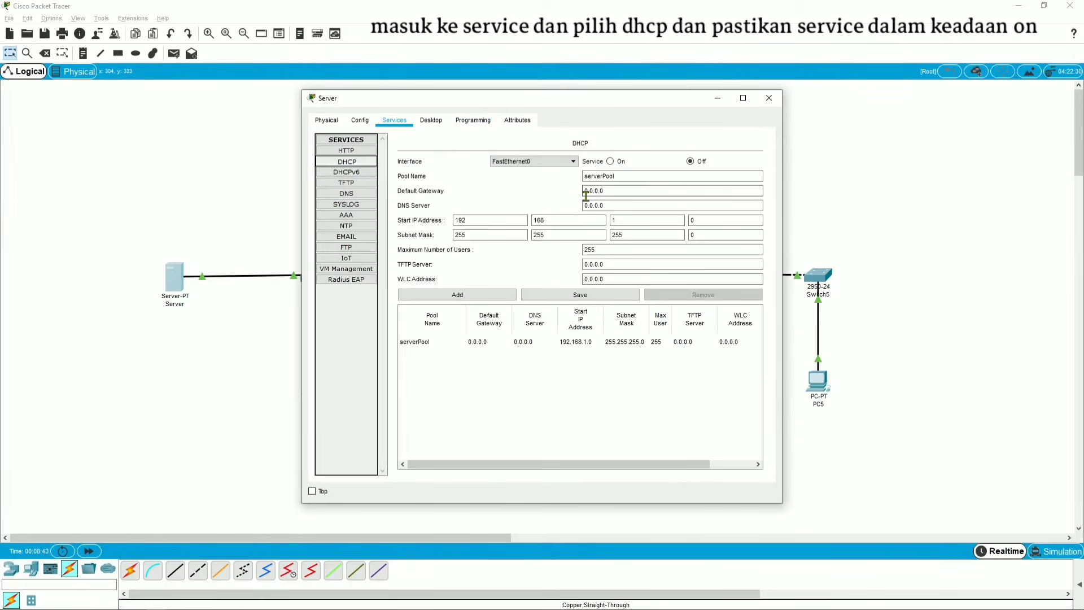
left_click(611, 162)
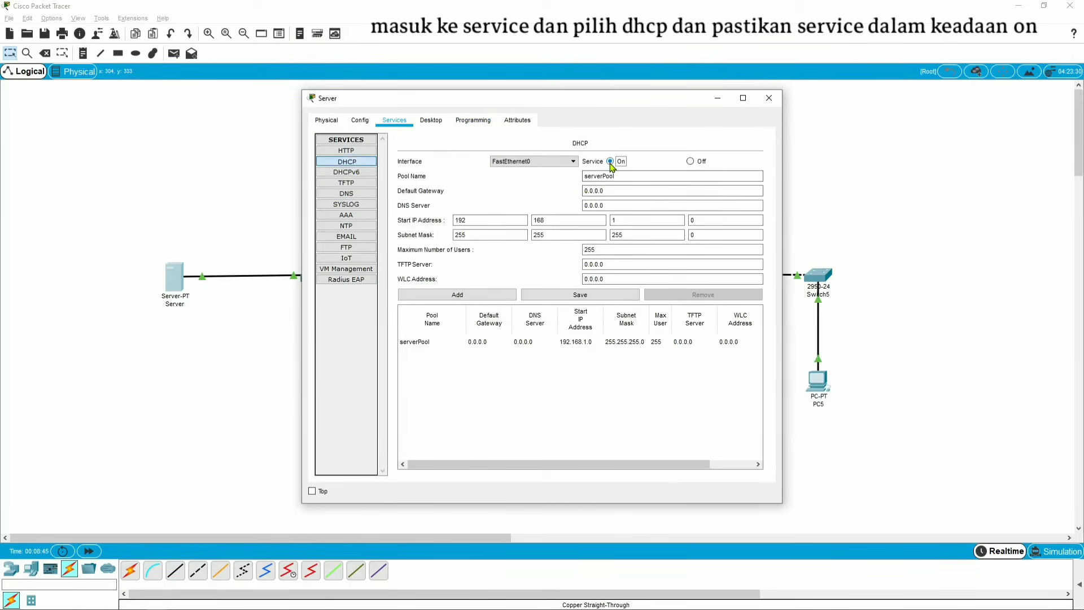
left_click(695, 221)
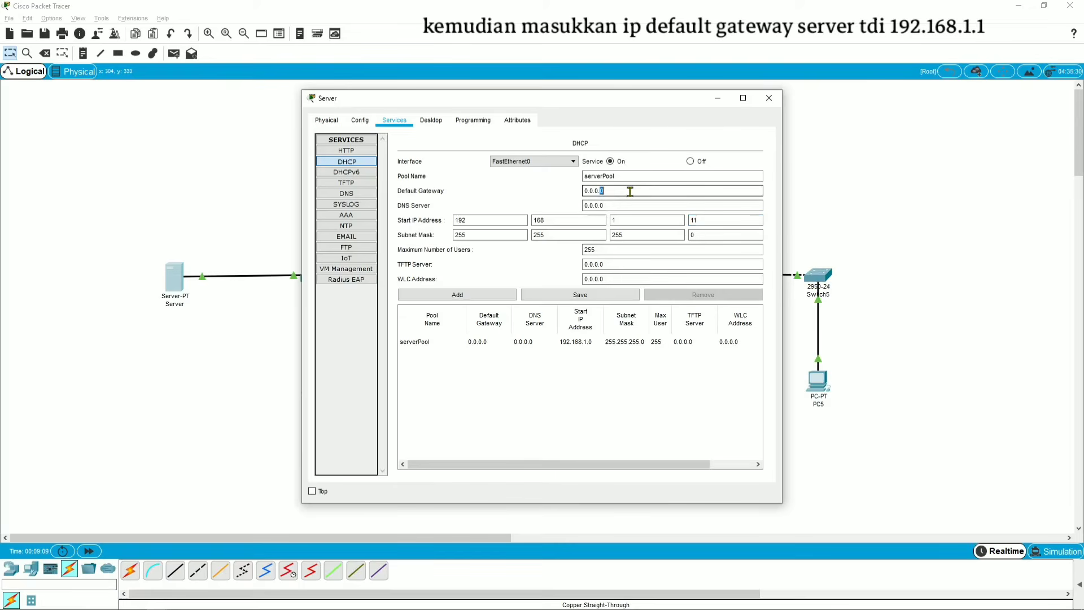
- Set the DHCP pool's default gateway to 192.168.1.1, save serverPool and close the server window
type("192.168.1.1")
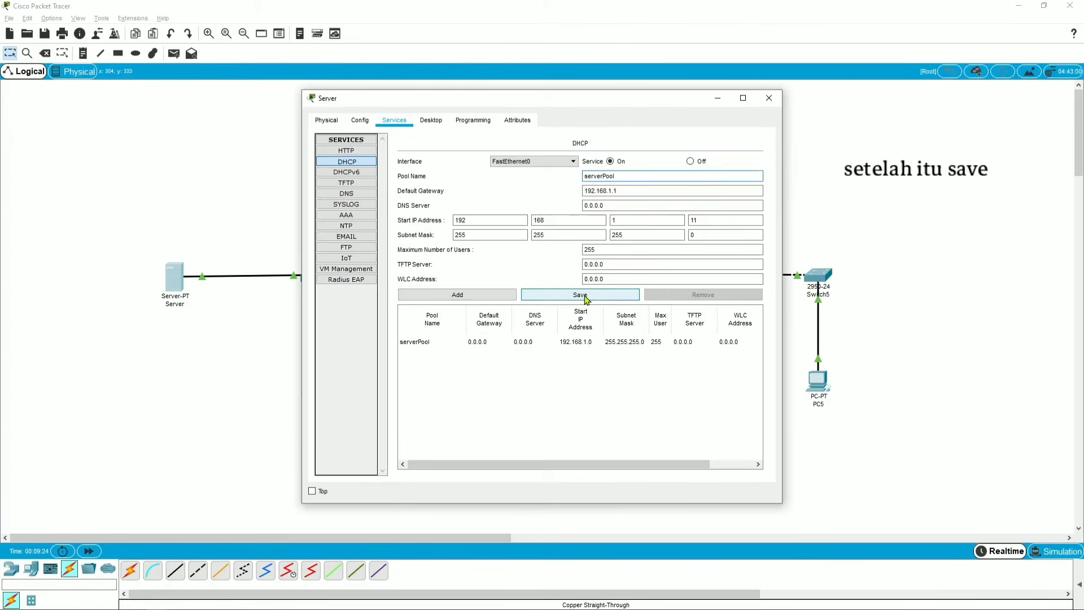
left_click(585, 297)
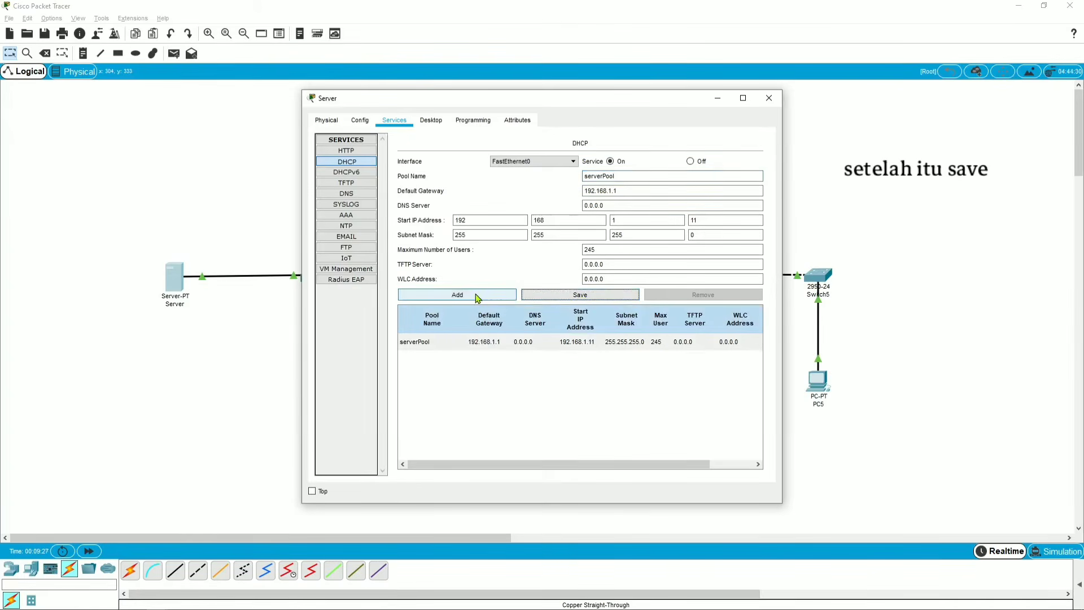
left_click(593, 301)
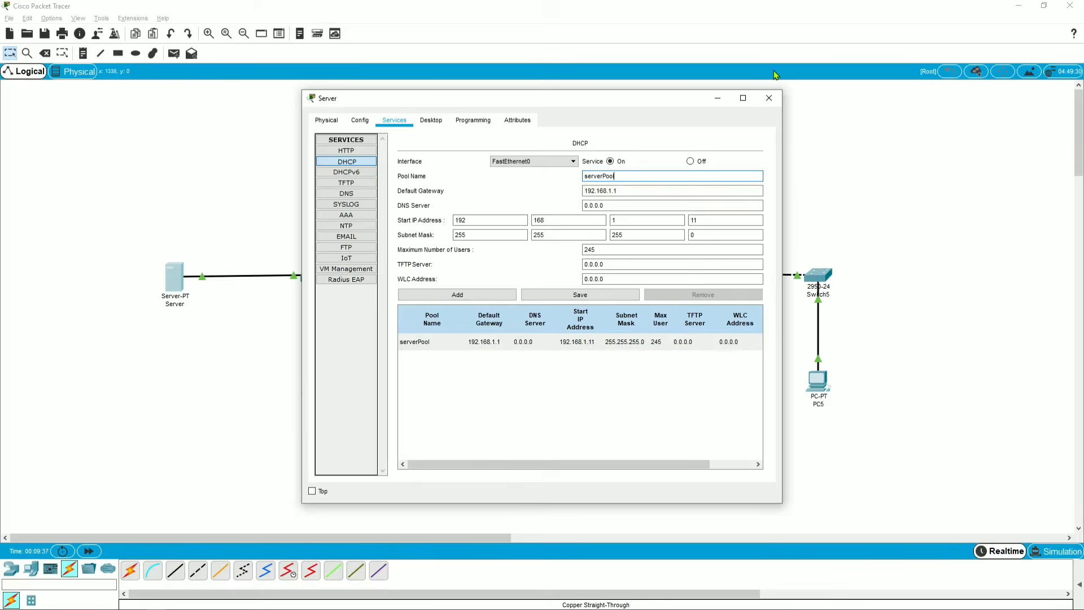
left_click(769, 99)
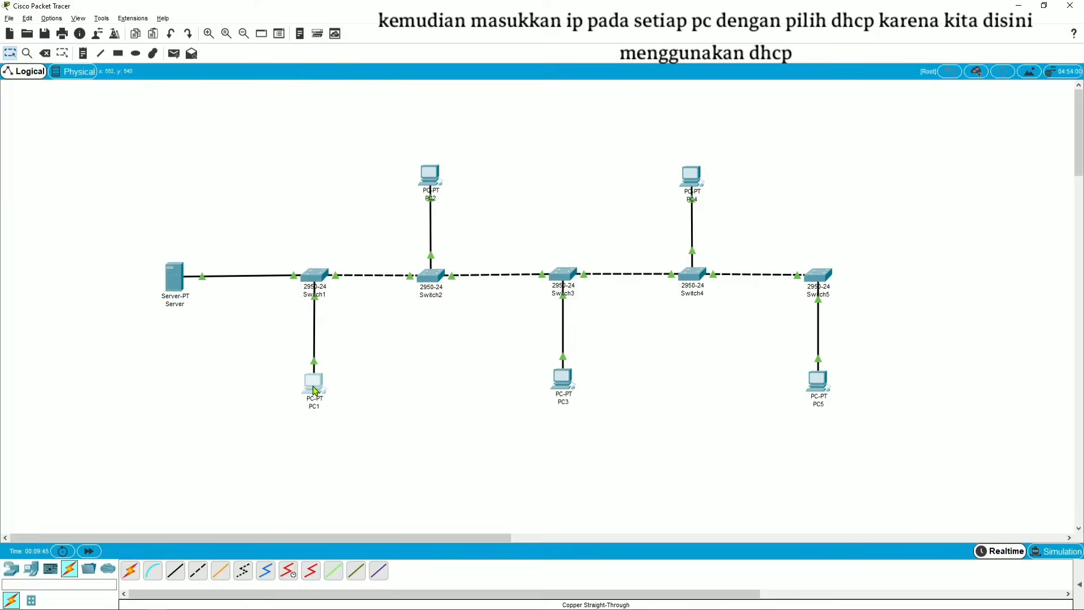
- Switch PC1's IPv4 configuration to DHCP so it requests an address, and close its window
left_click(312, 381)
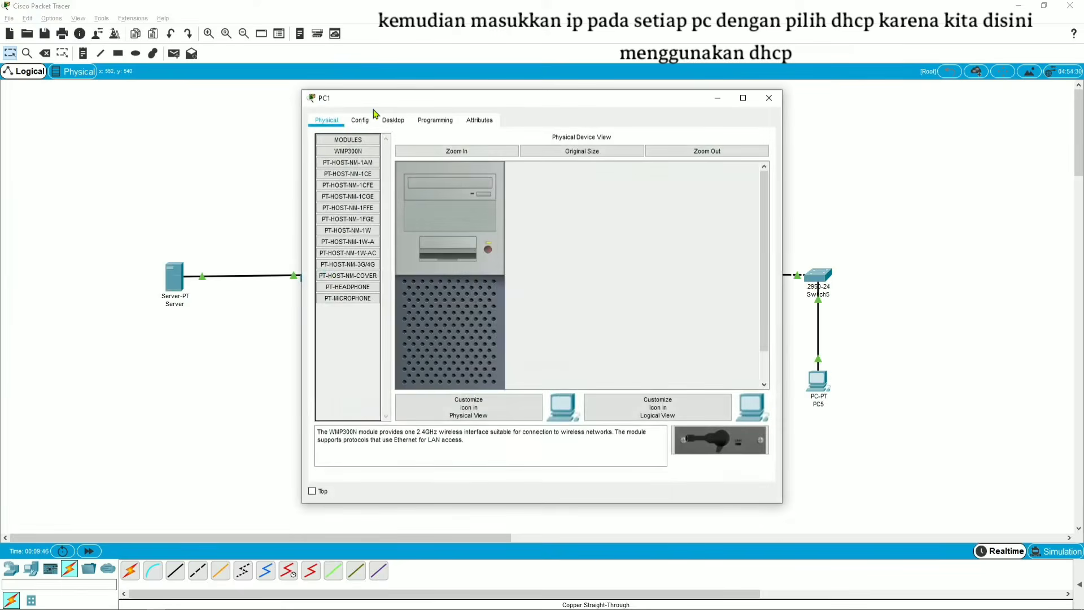
left_click(390, 123)
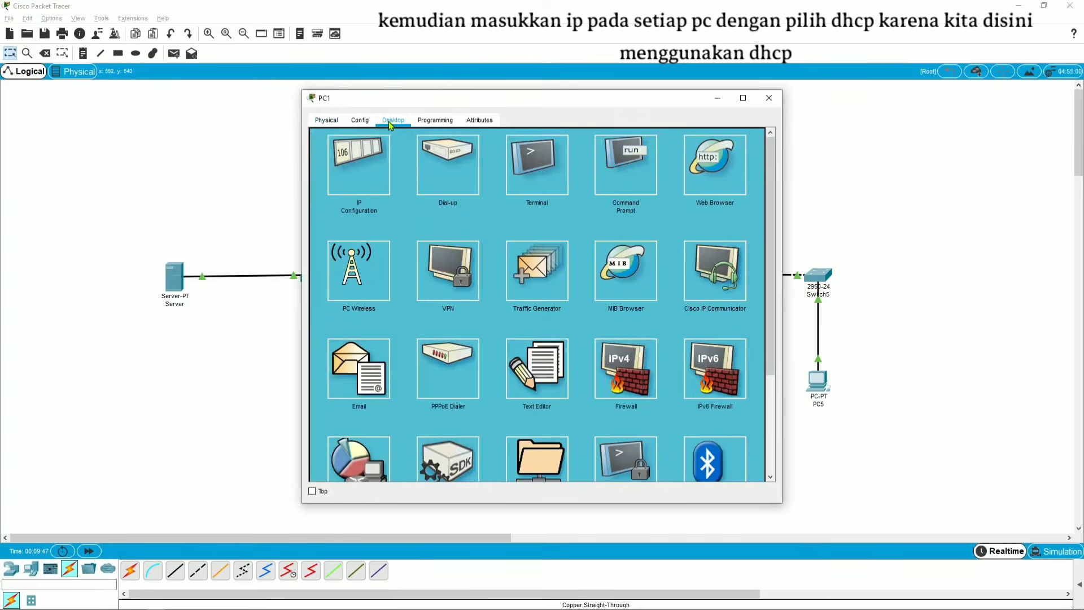
left_click(371, 176)
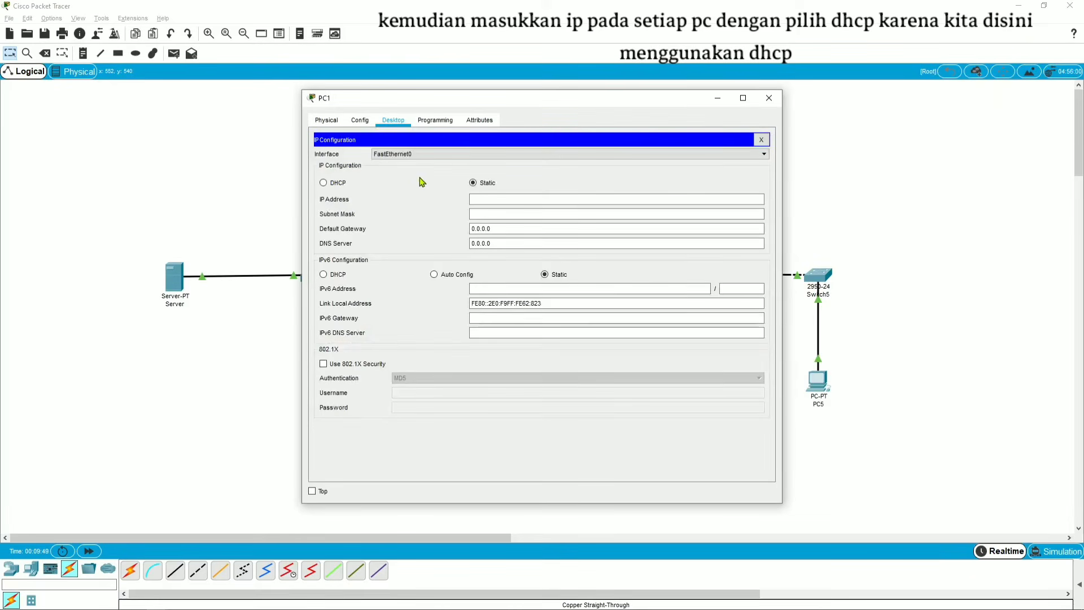
left_click(344, 184)
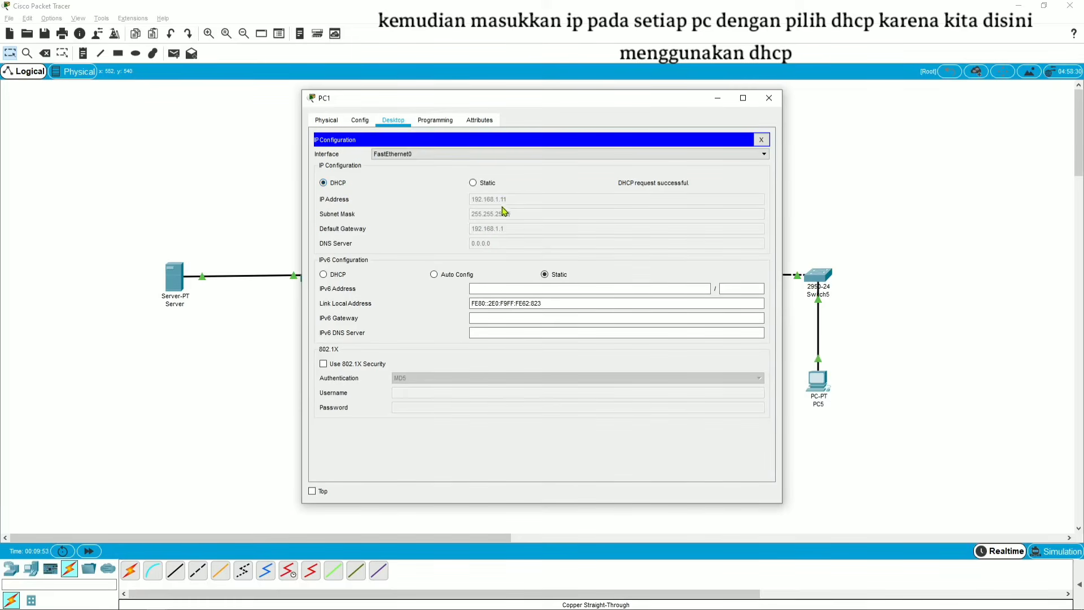
left_click(770, 98)
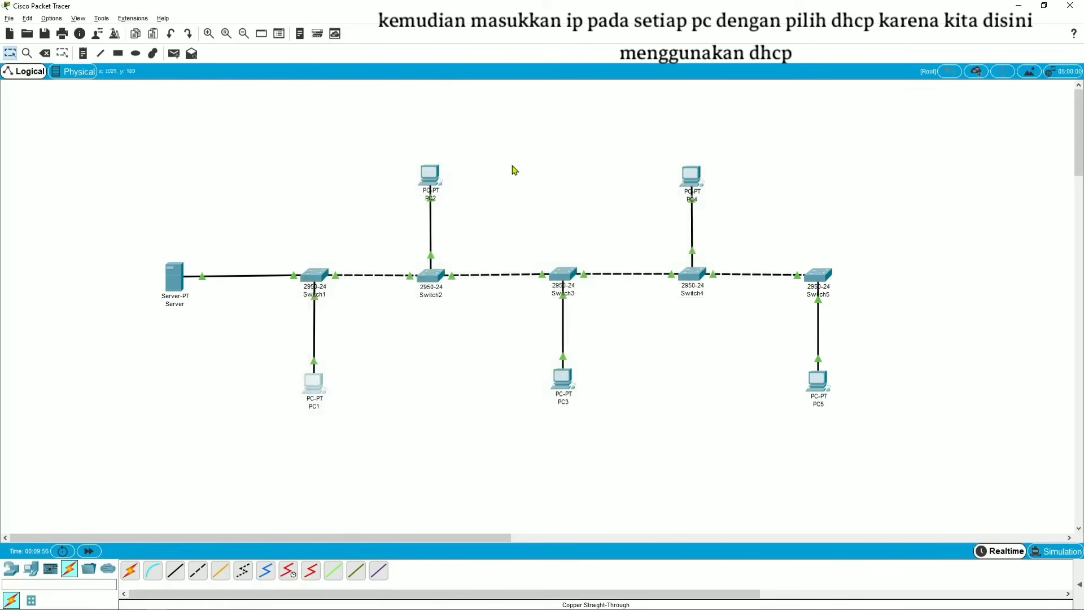
- Switch PC2's IPv4 configuration to DHCP so it requests an address, and close its window
left_click(427, 179)
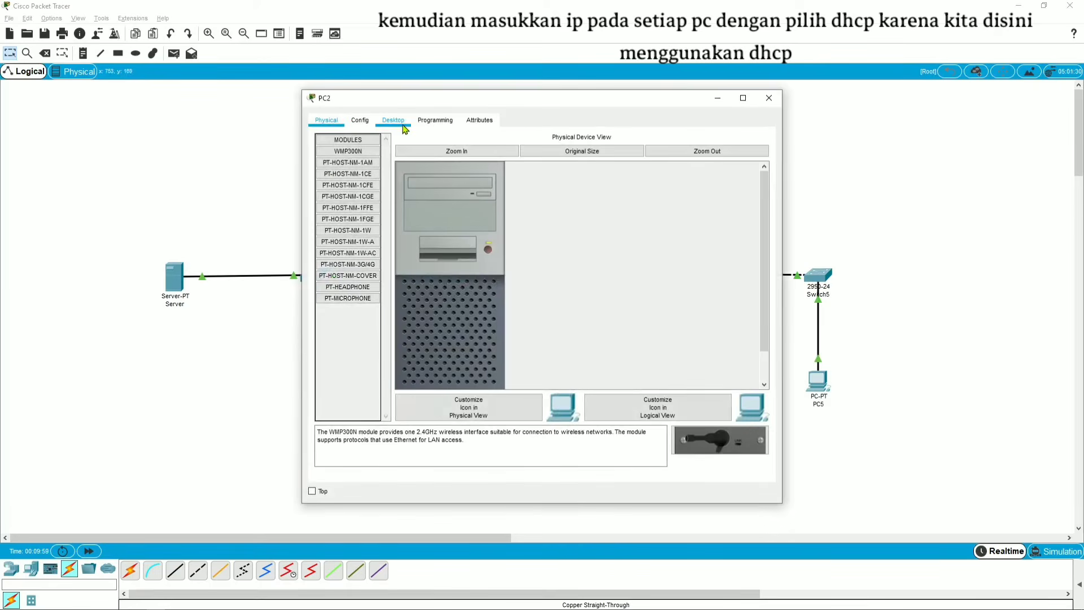
left_click(401, 123)
left_click(372, 177)
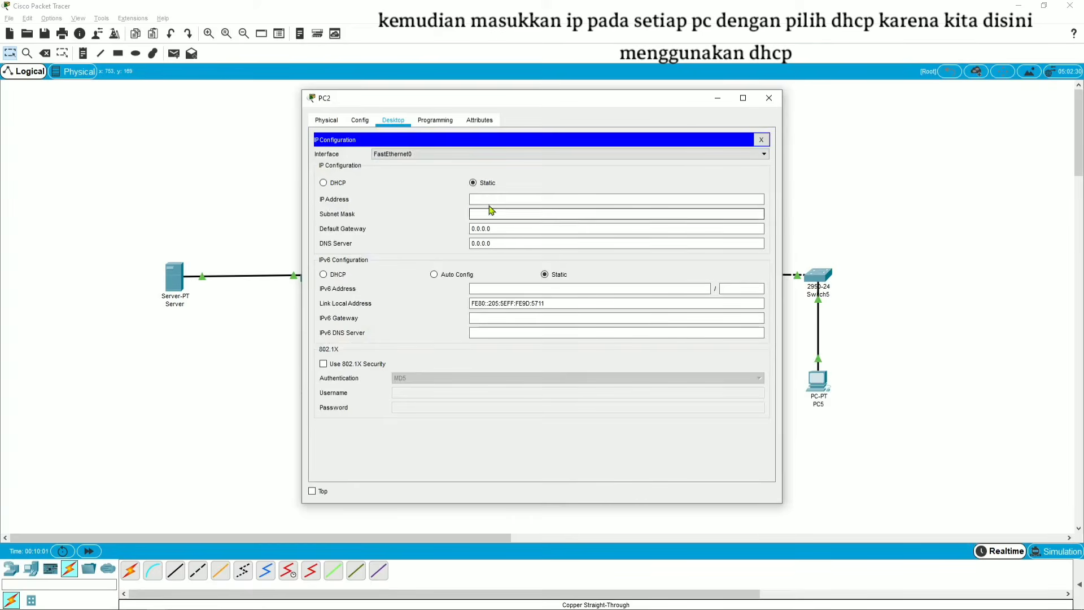
left_click(340, 184)
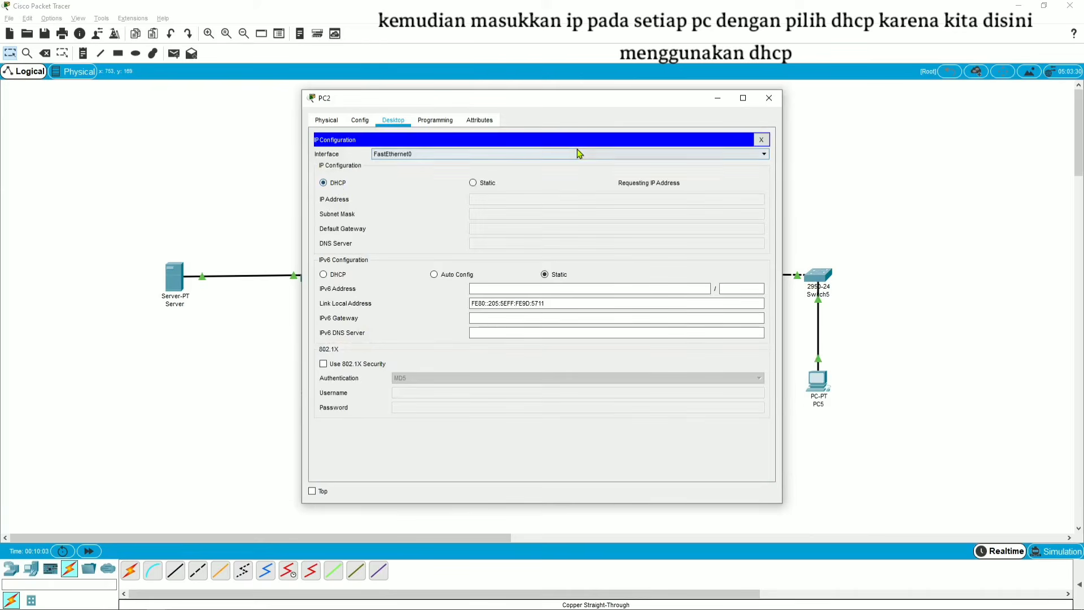
left_click(775, 102)
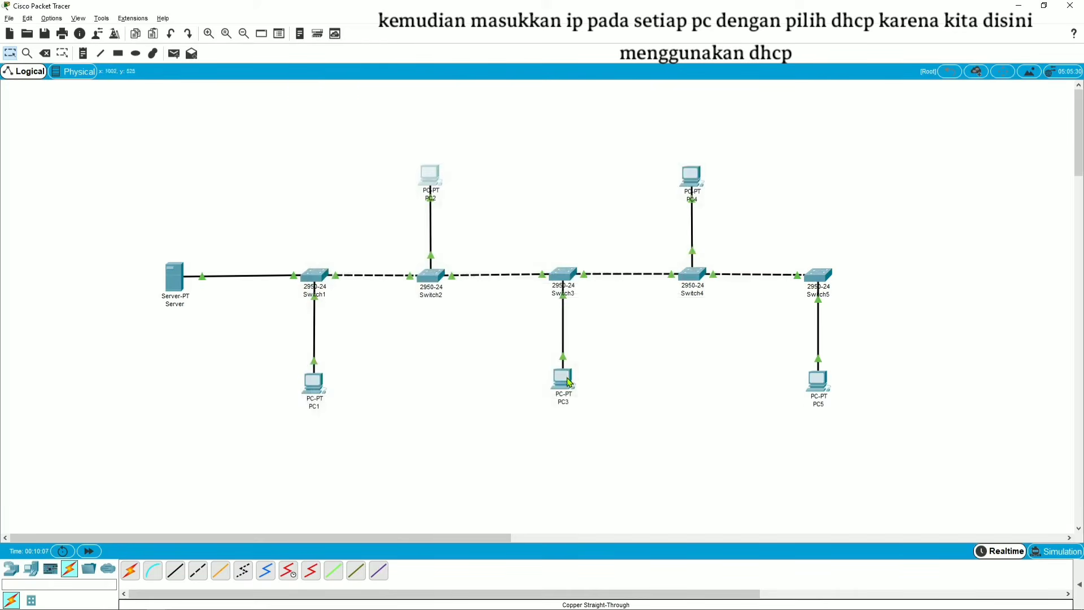
- Switch PC3's IPv4 configuration to DHCP so it requests an address, and close its window
left_click(568, 381)
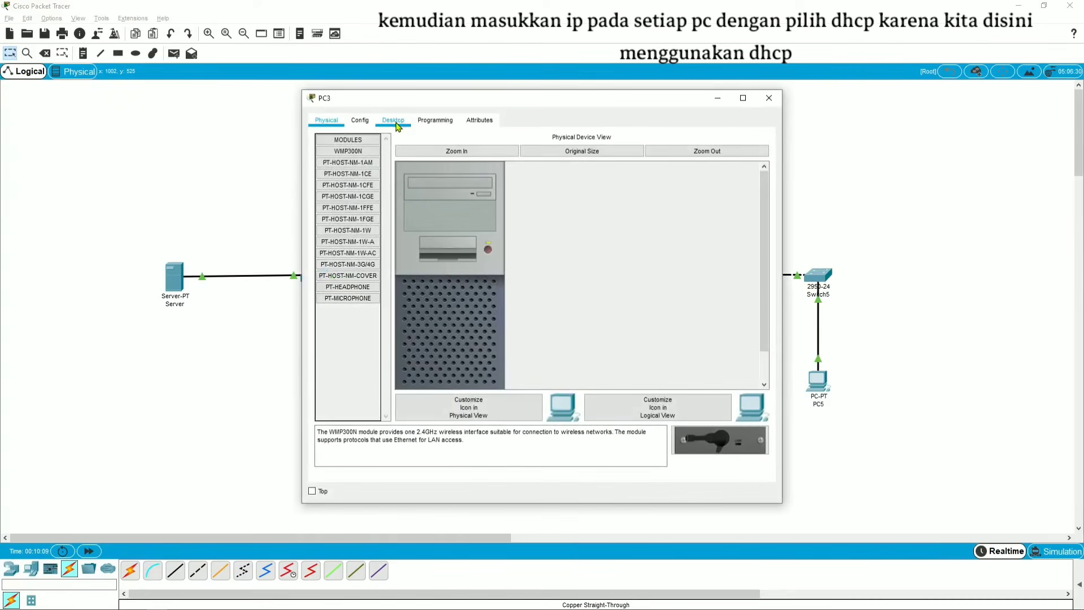
left_click(397, 121)
left_click(366, 172)
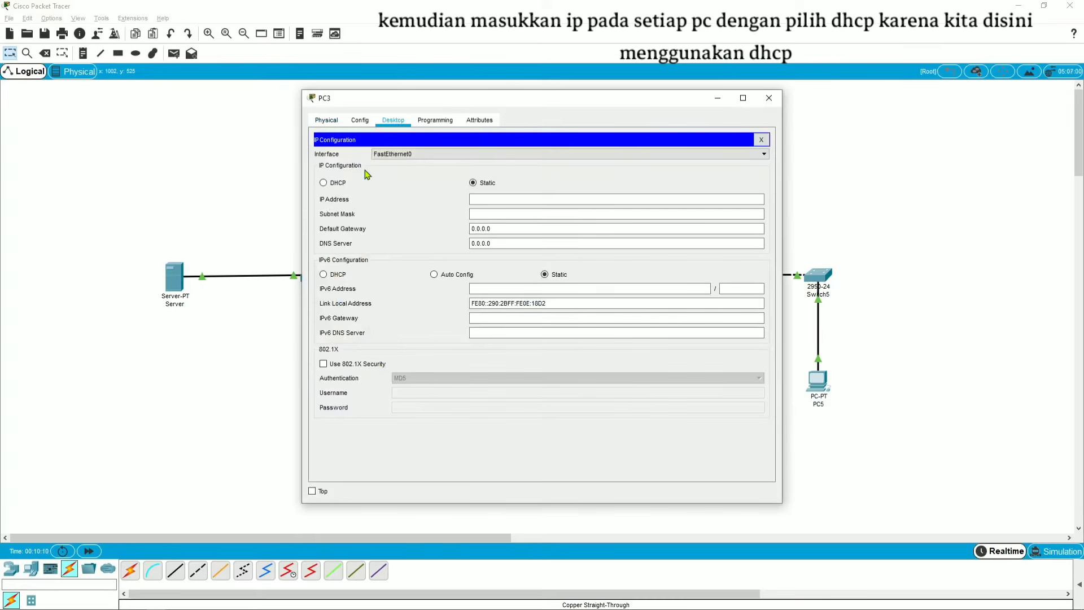
left_click(331, 183)
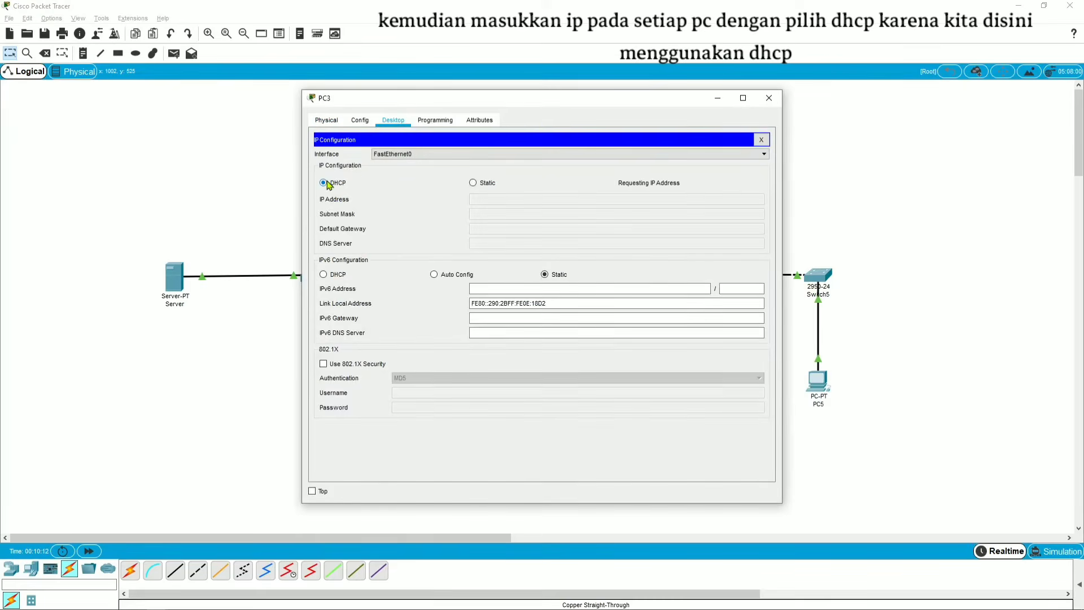
left_click(770, 99)
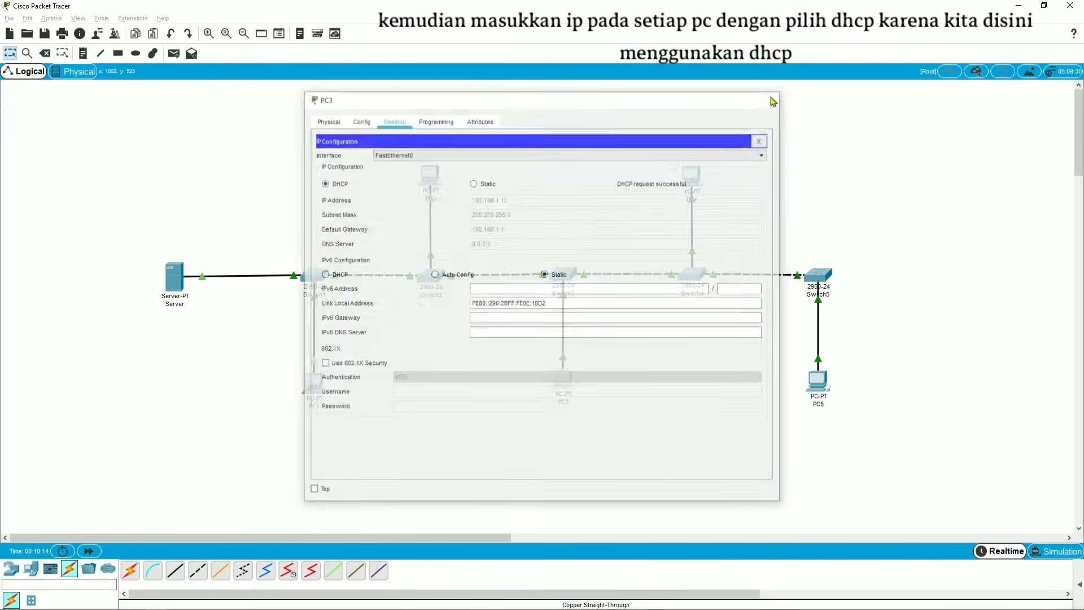
- Switch PC4's IPv4 configuration to DHCP so it requests an address, and close its window
left_click(693, 179)
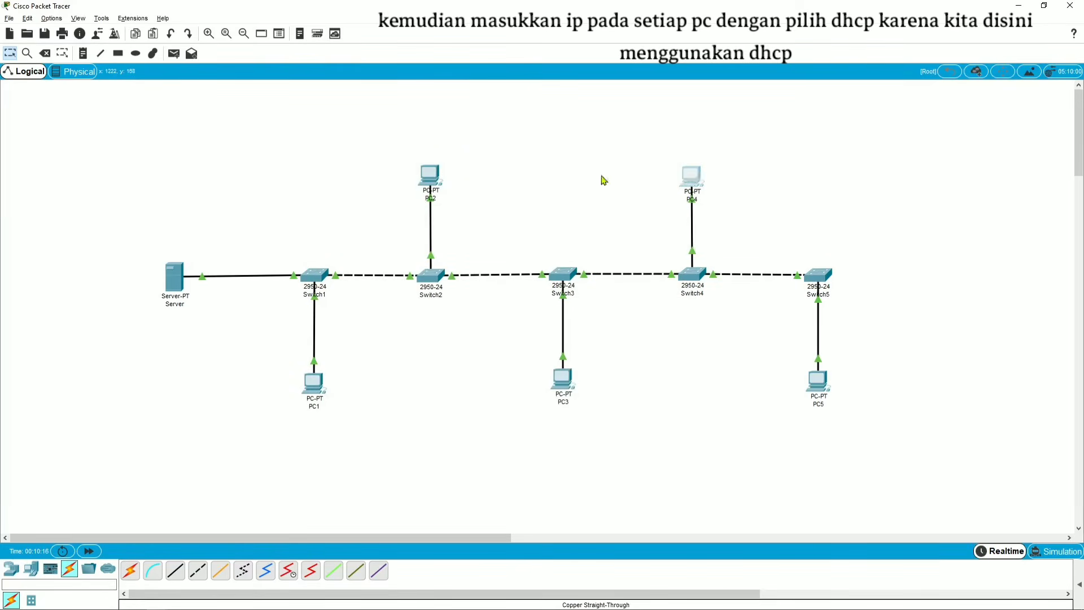
left_click(394, 126)
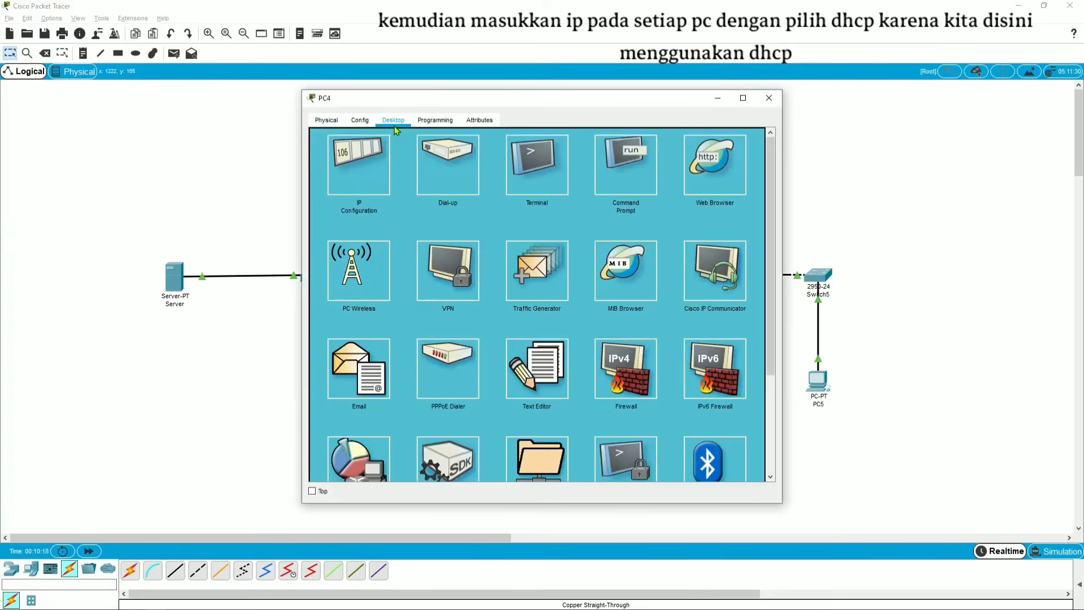
left_click(367, 159)
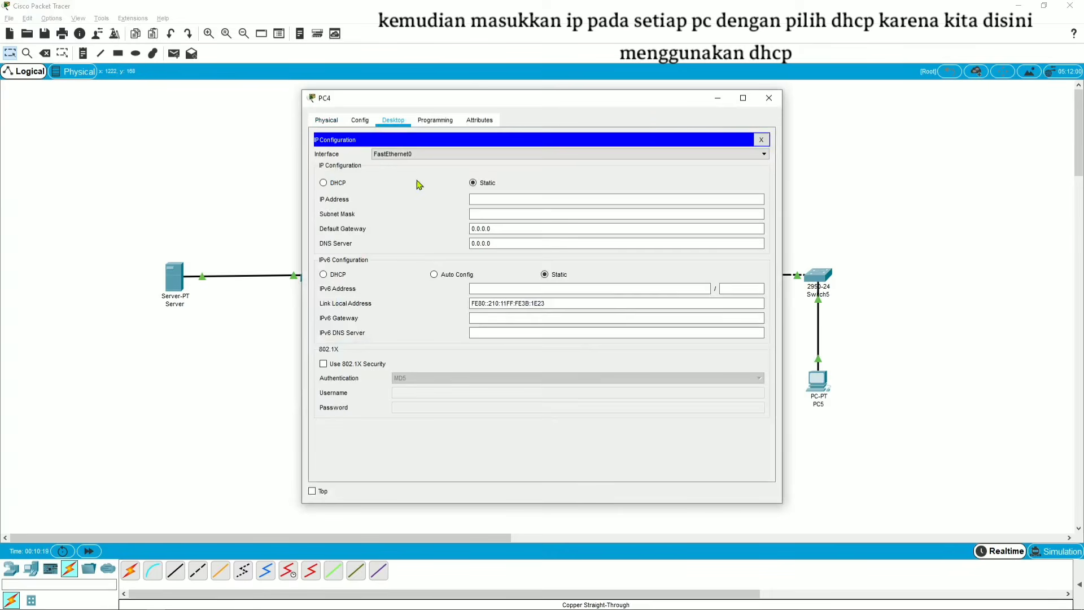
left_click(337, 183)
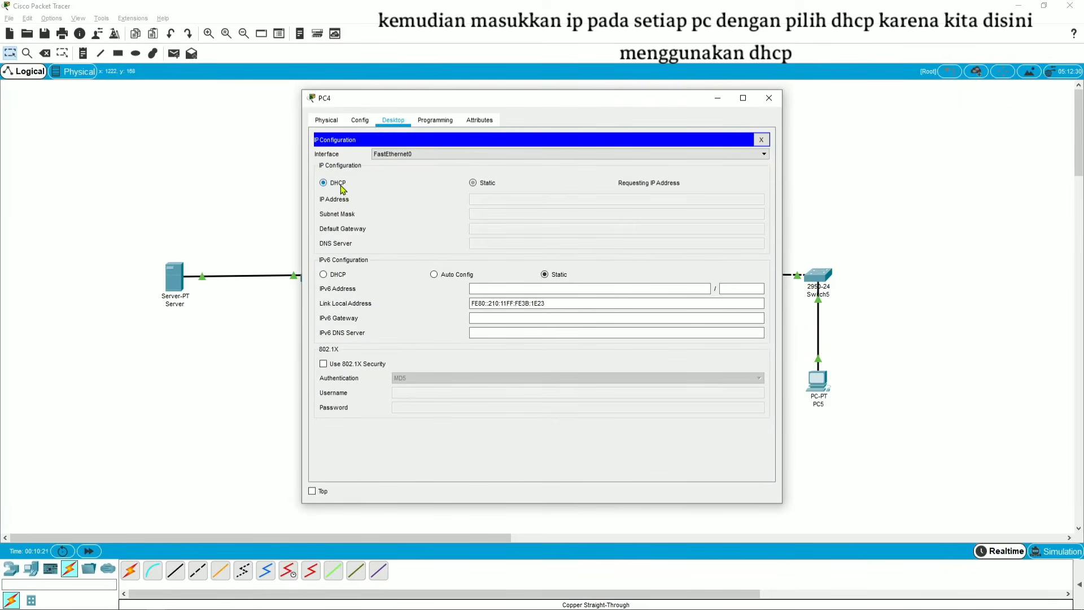
left_click(770, 98)
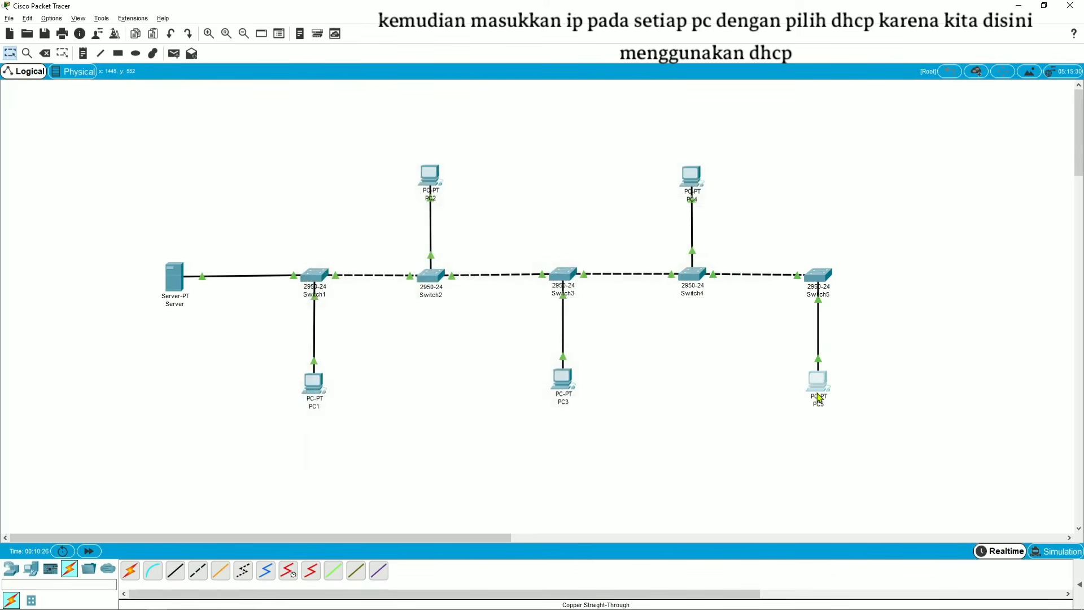
- Switch PC5's IPv4 configuration to DHCP so it requests an address, and close its window
left_click(819, 384)
left_click(394, 121)
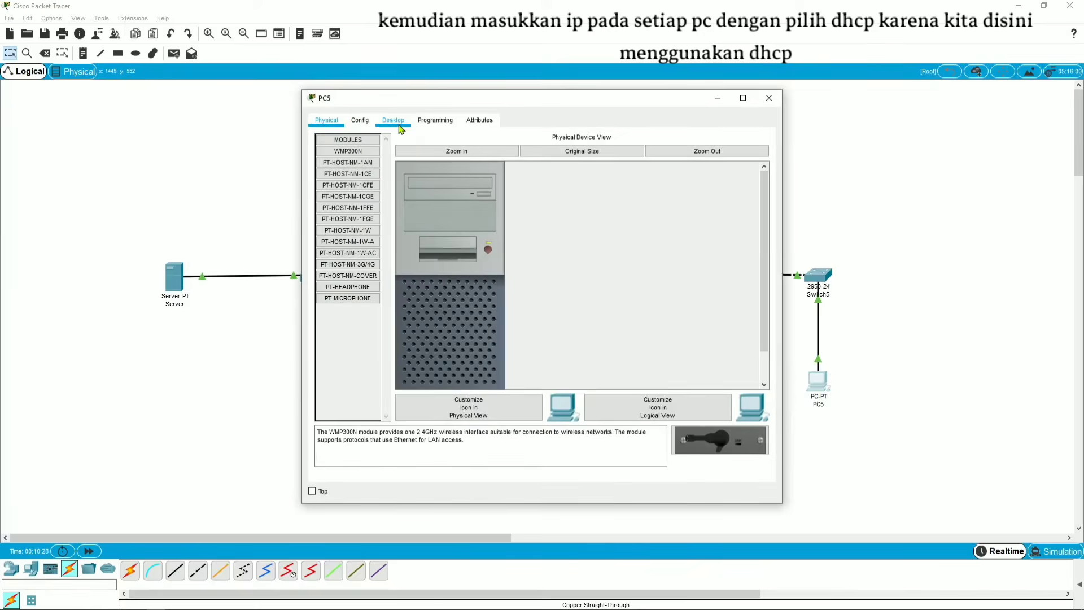
left_click(368, 174)
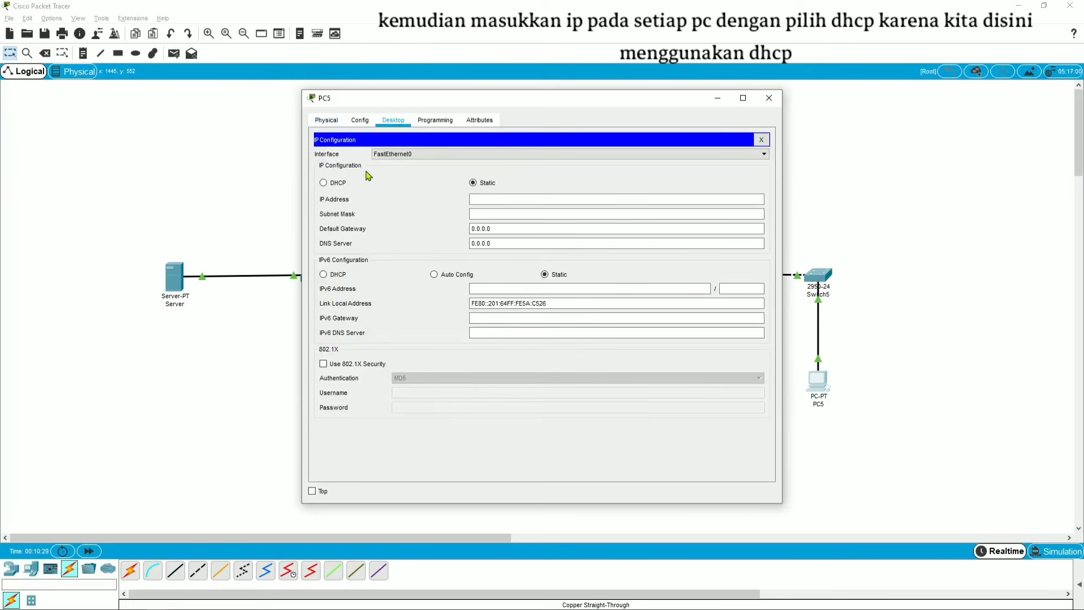
left_click(339, 183)
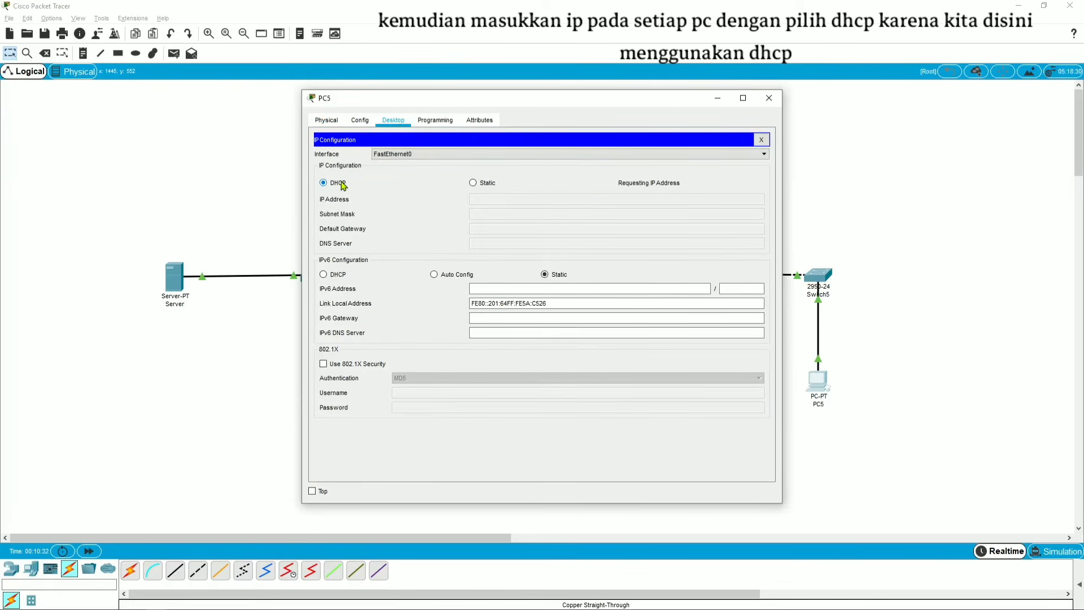
left_click(769, 100)
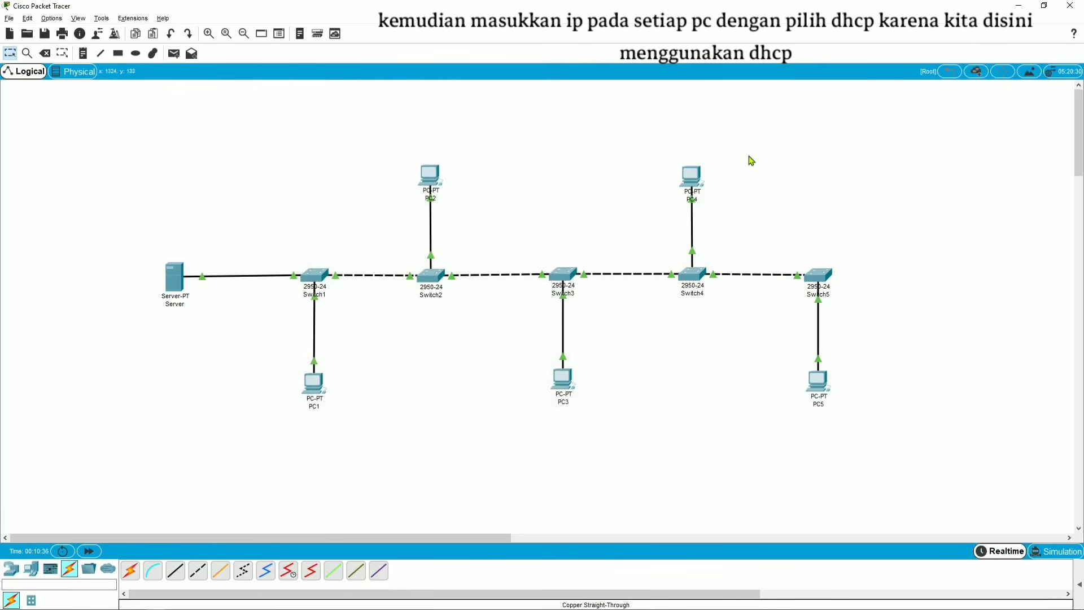
- Ping 192.168.1.11 from the server's command prompt to test its connection to that PC
left_click(179, 283)
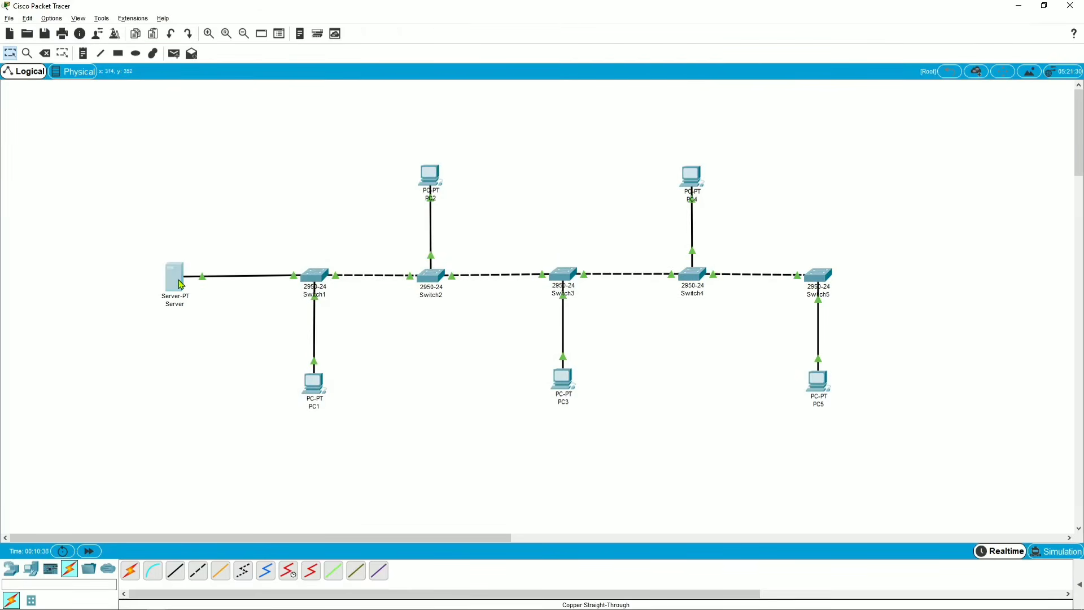
left_click(432, 129)
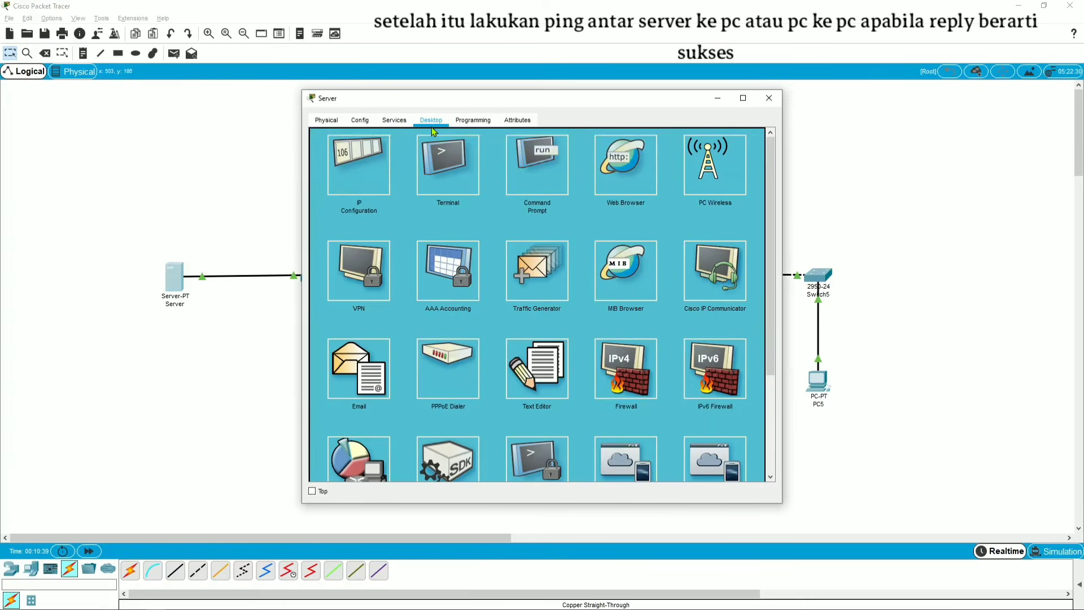
left_click(530, 177)
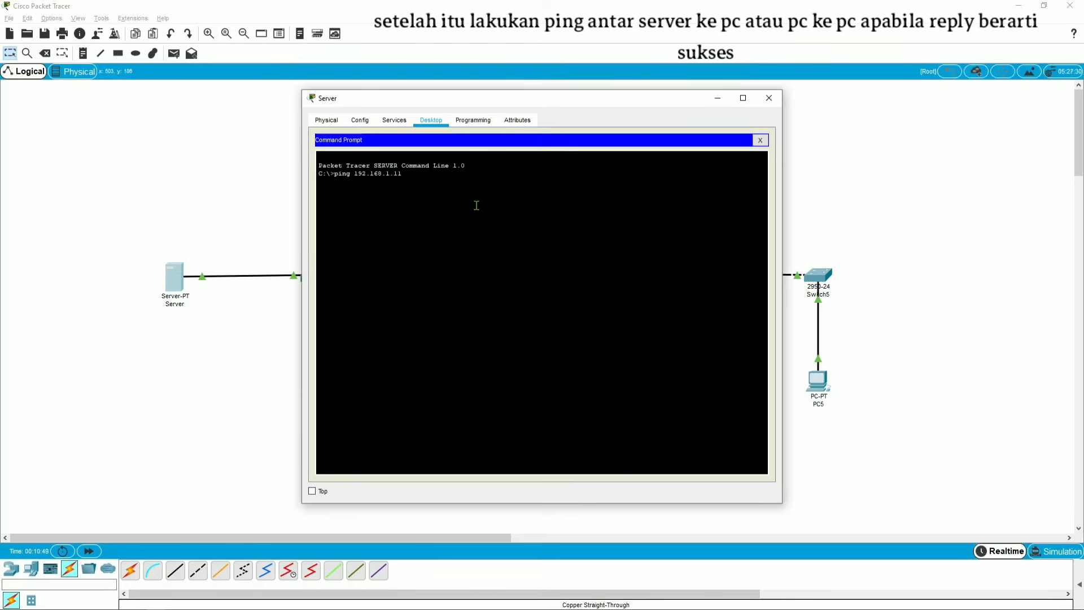
key("Return")
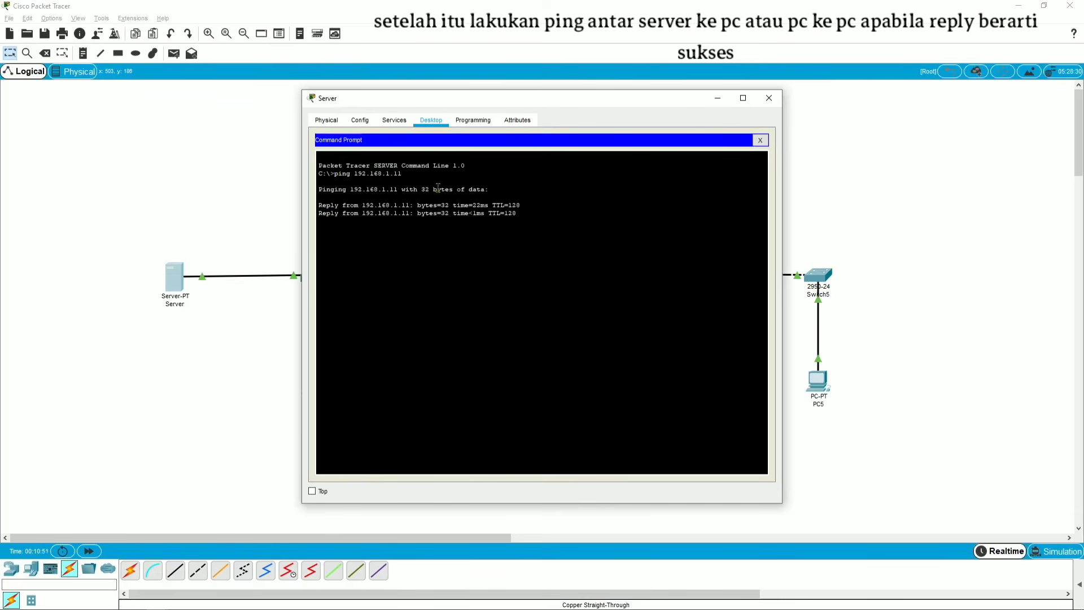
- Ping 192.168.1.15 from the server's command prompt, and close the server's window
left_click_drag(441, 101, 627, 116)
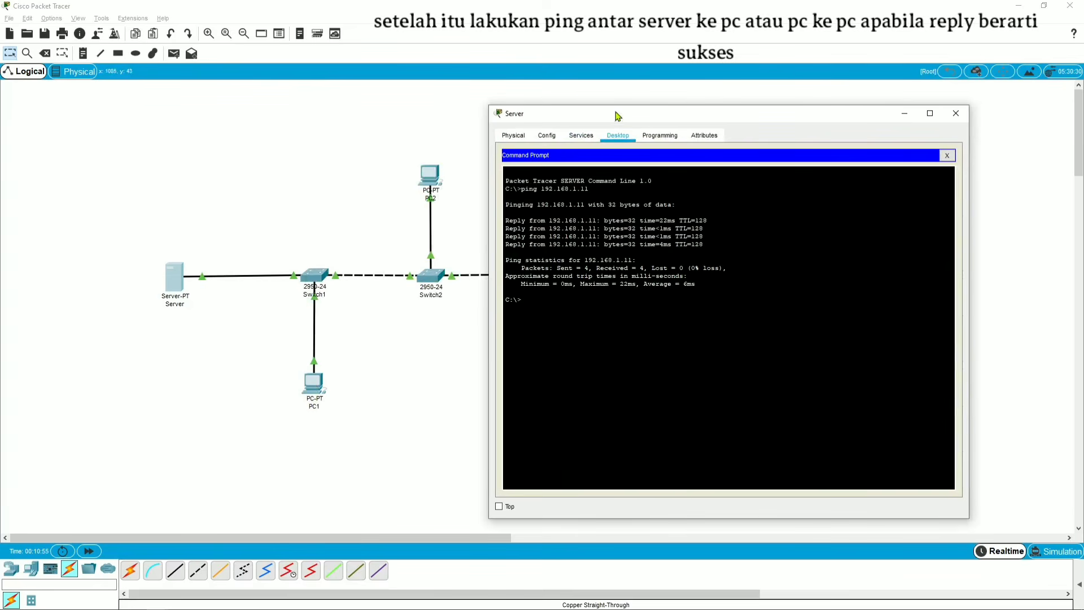
left_click_drag(600, 114, 376, 137)
key("Up")
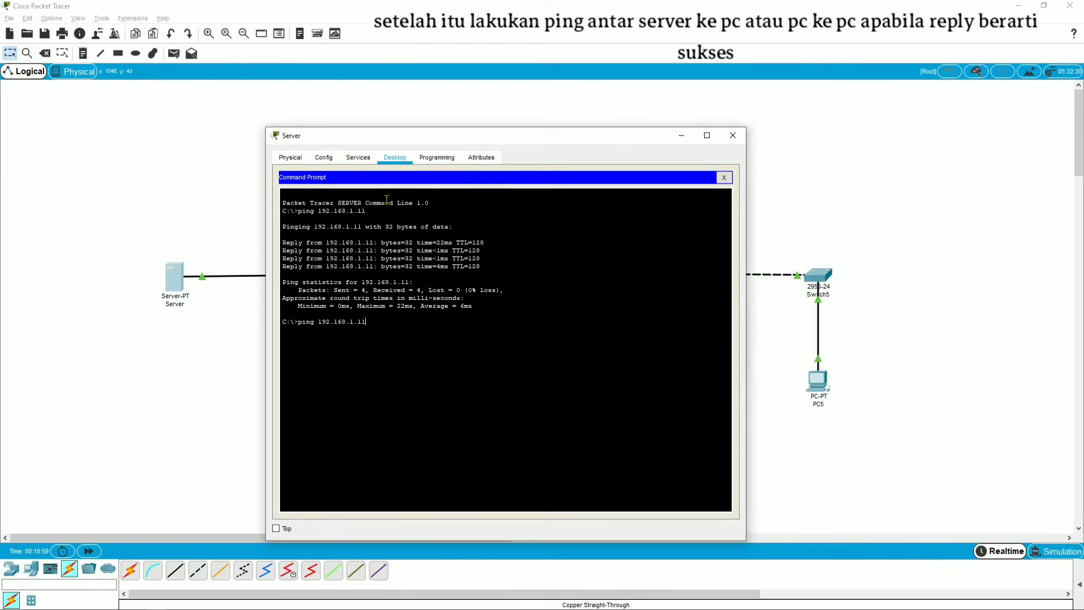
key("BackSpace")
type("5")
key("Return")
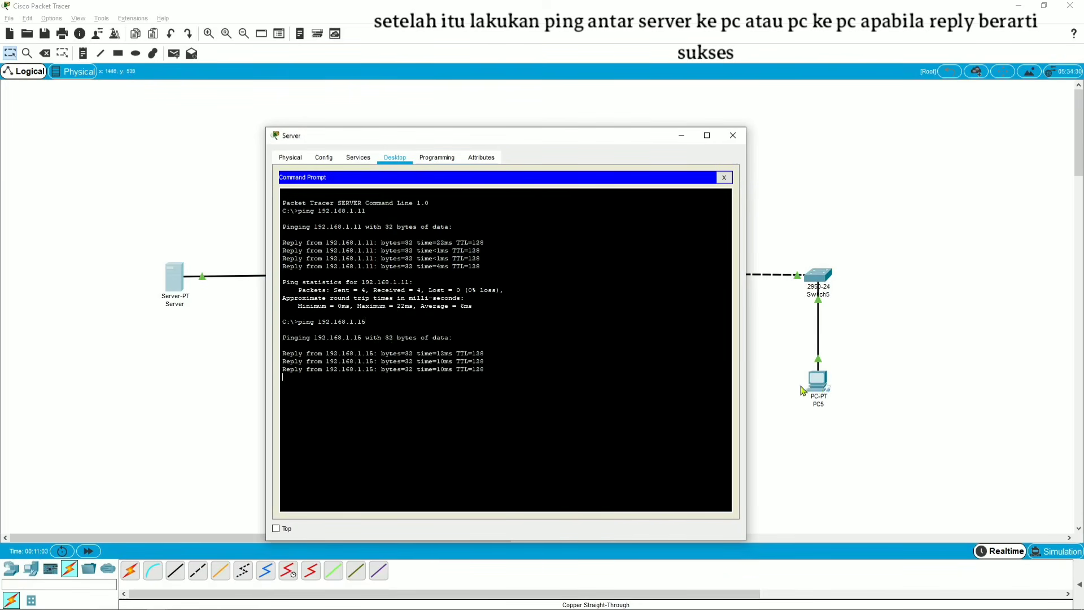
left_click(732, 135)
- Ping the server at 192.168.1.10 from PC1's command prompt
left_click(314, 384)
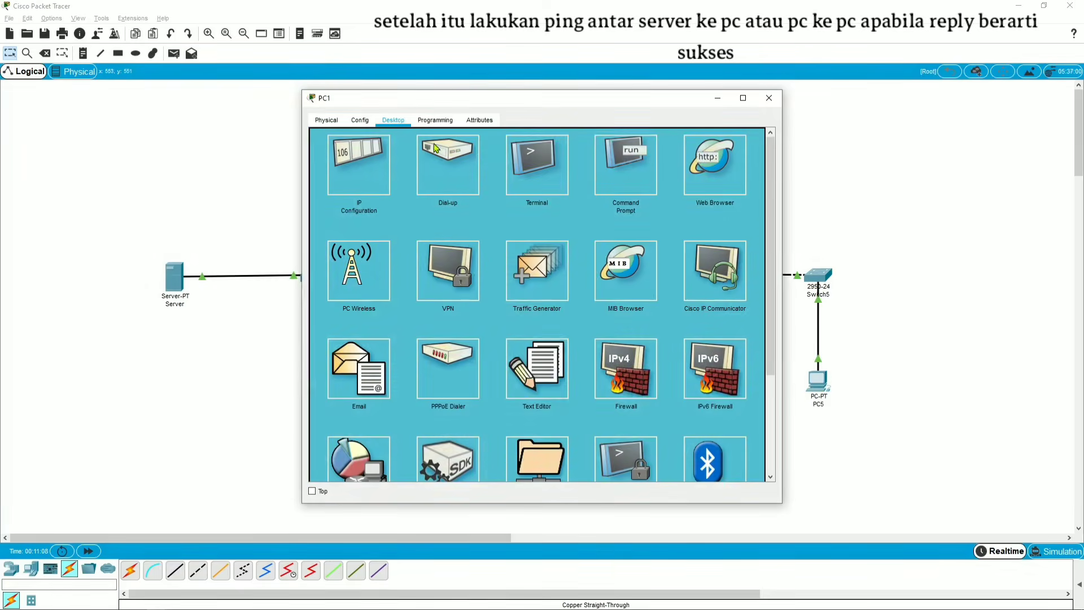
left_click(608, 186)
type("pin")
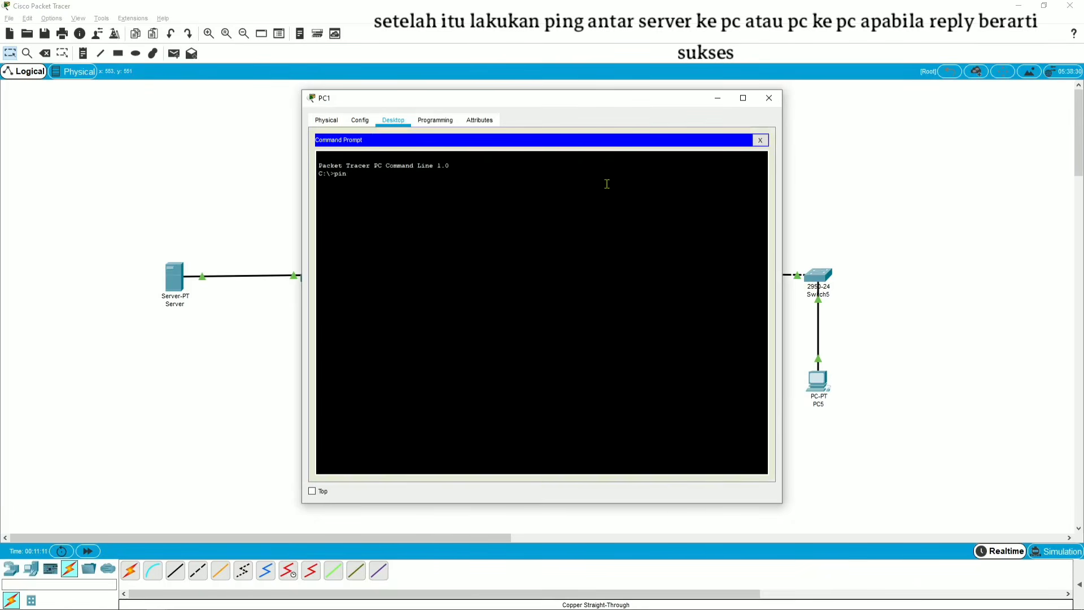
type("g 192.168.1.10\\")
key("BackSpace")
key("Return")
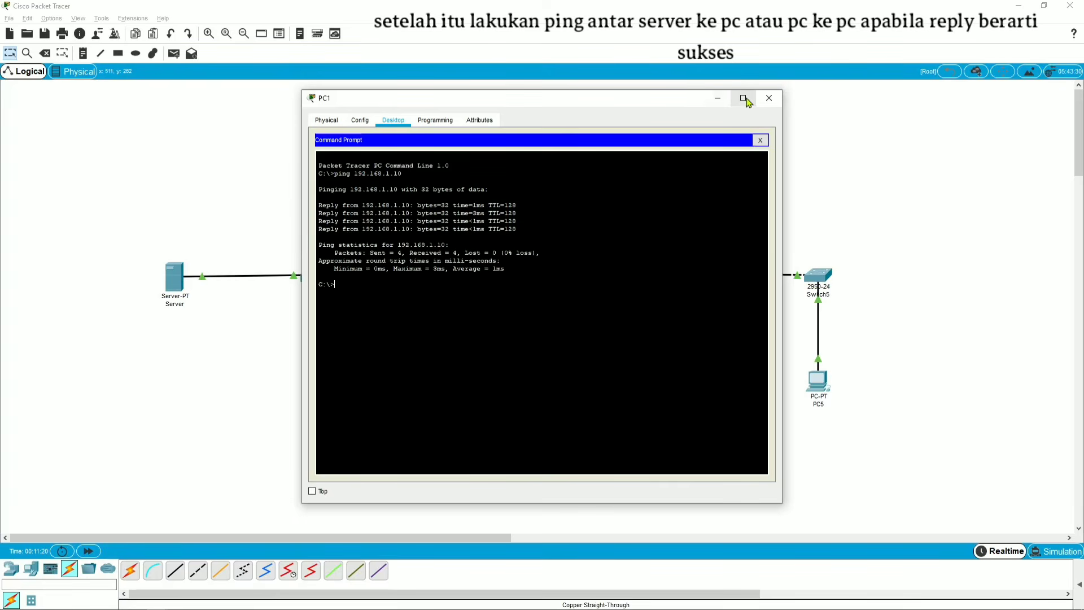
- Ping 192.168.1.12 from PC1 to test PC-to-PC connectivity, and close PC1's window
key("Up")
key("Return")
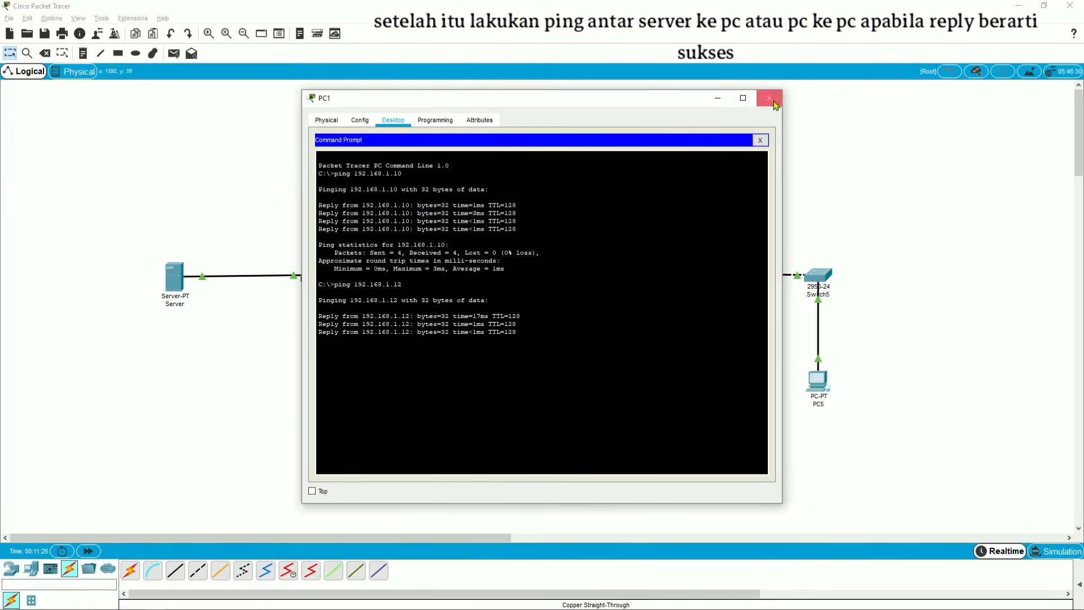
left_click(770, 99)
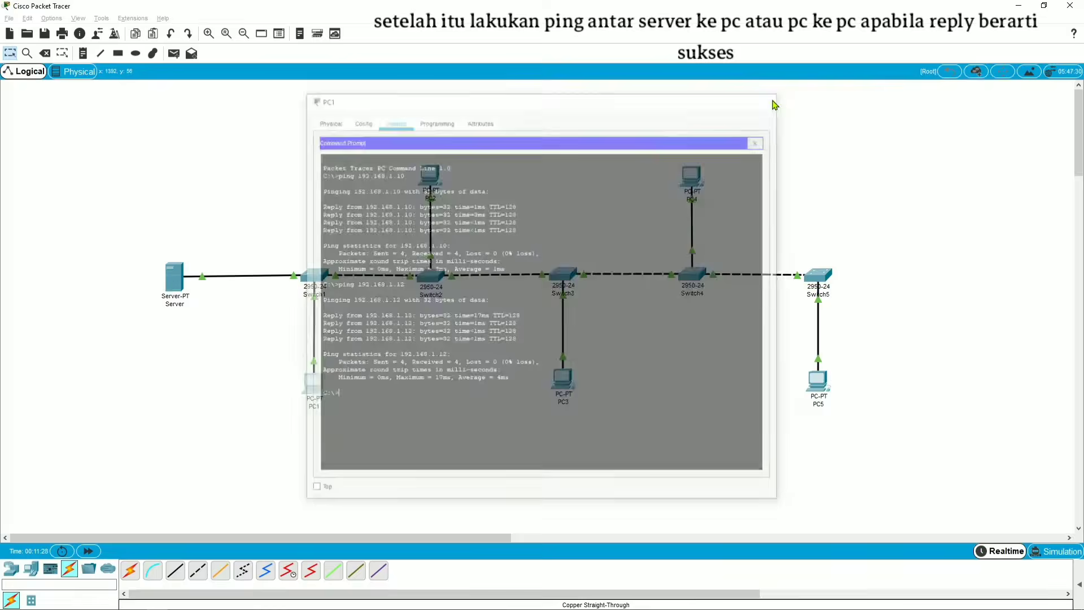